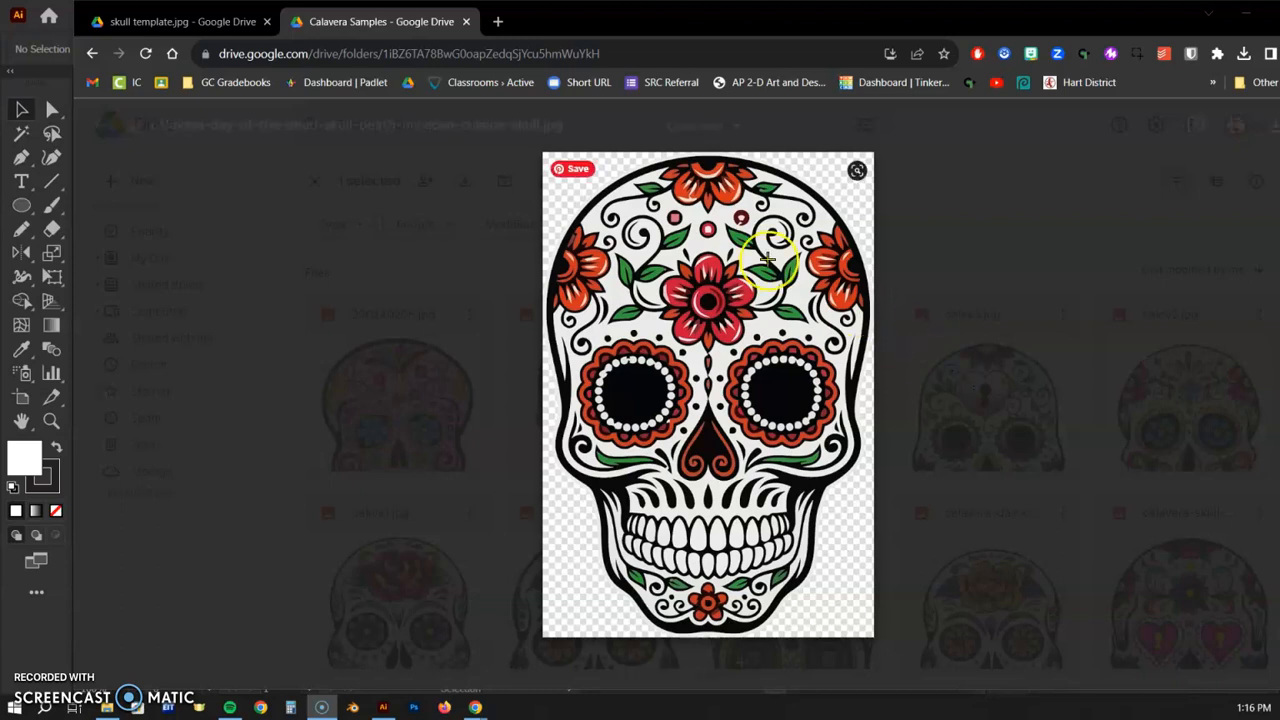
- Preview skull template.jpg in Google Drive, then minimize Chrome to reveal the blank Illustrator document
left_click(160, 21)
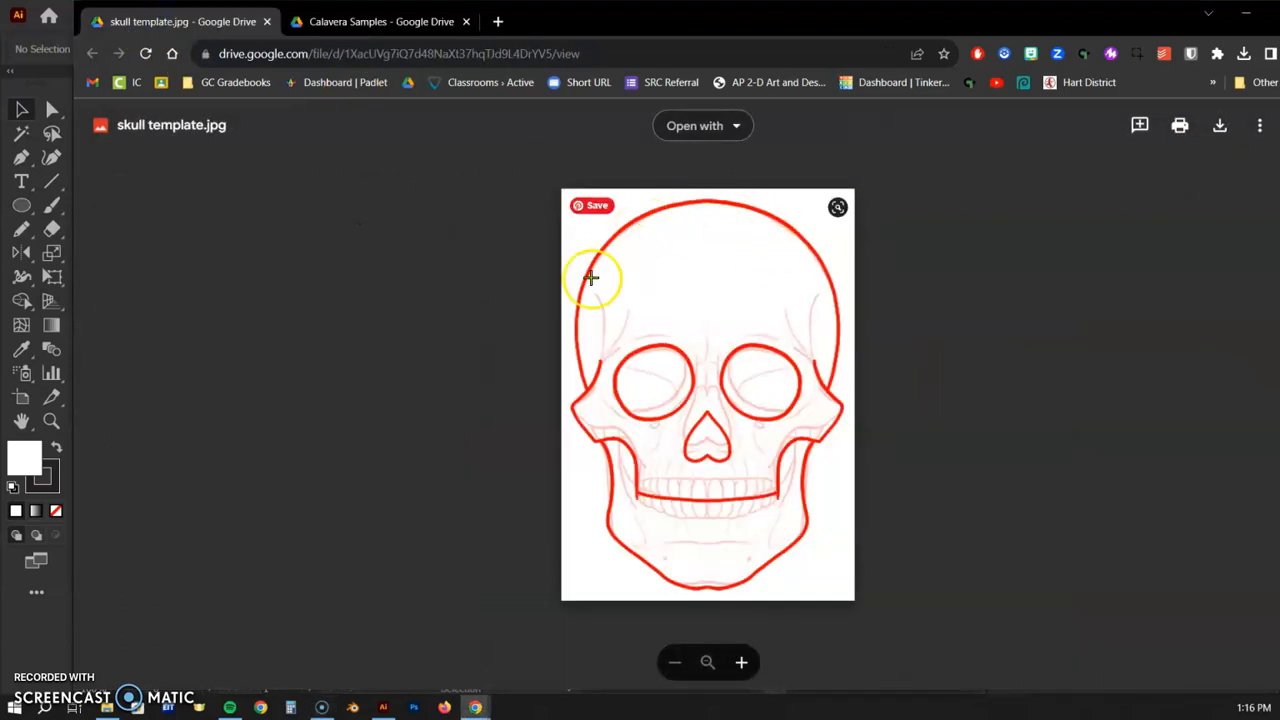
left_click(1244, 13)
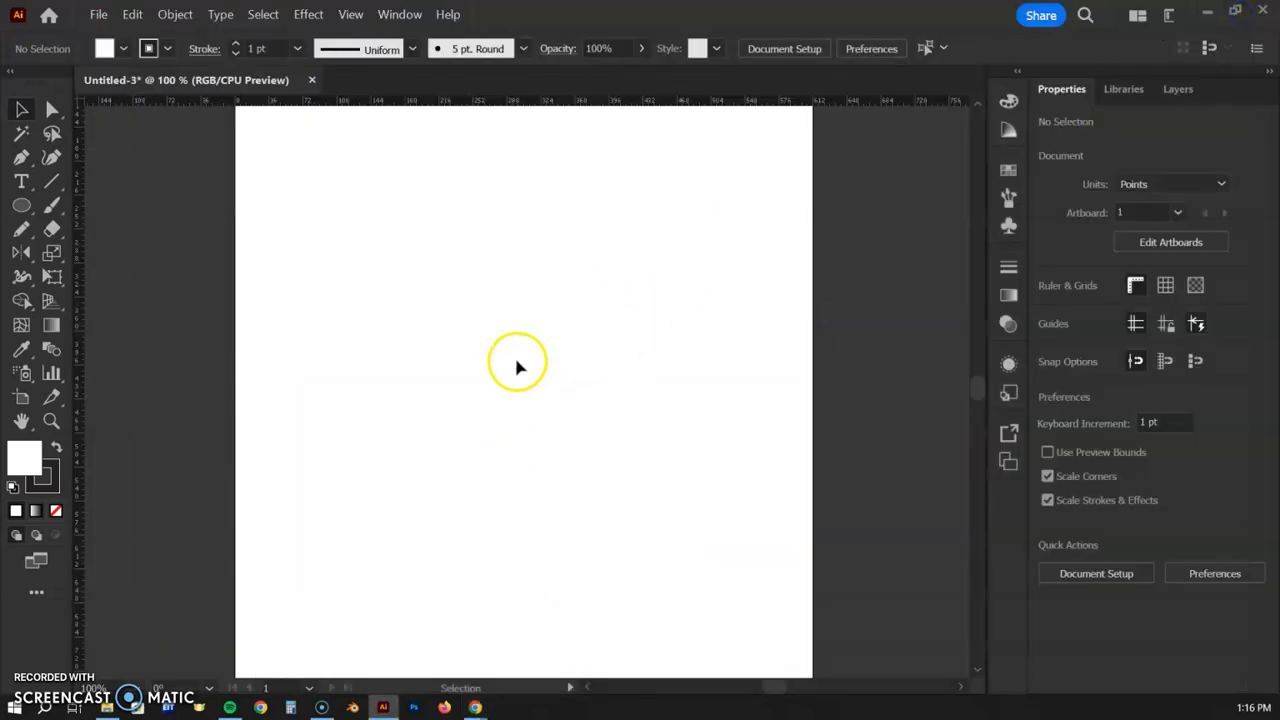
- Zoom out, turn the rulers on, and set a vertical guide at the artboard's centre
key("ctrl+minus")
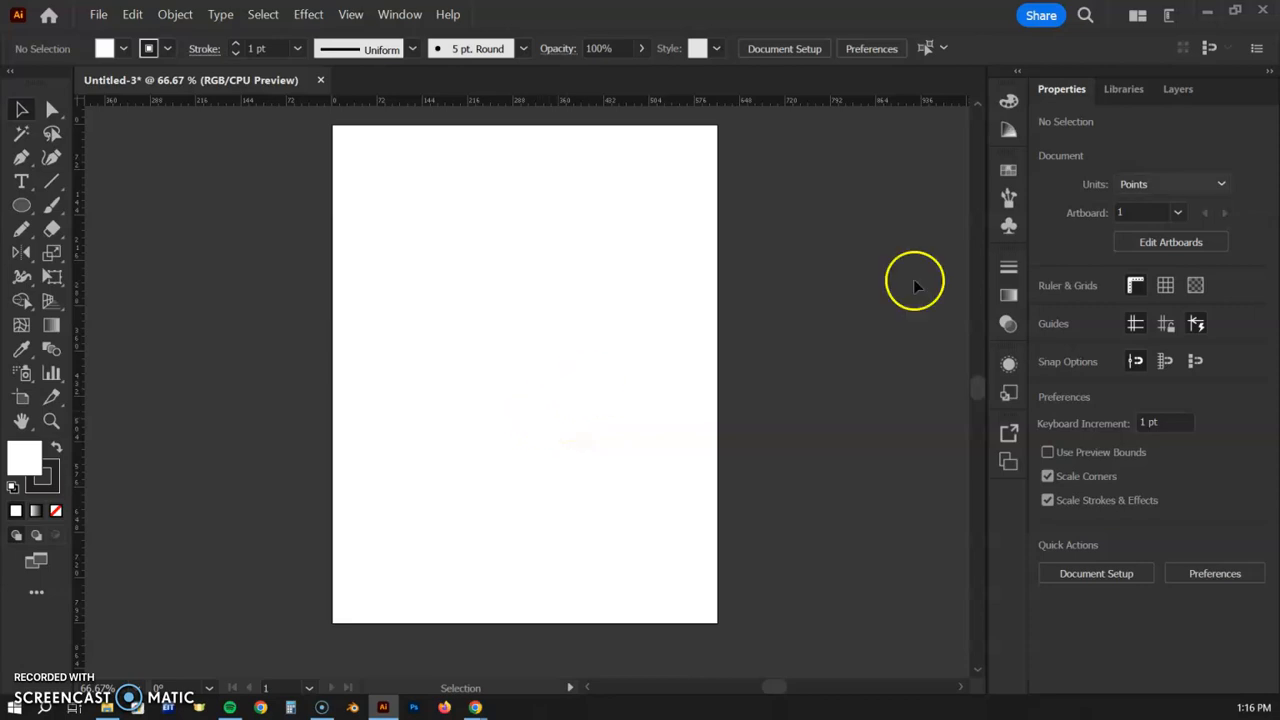
left_click(1134, 285)
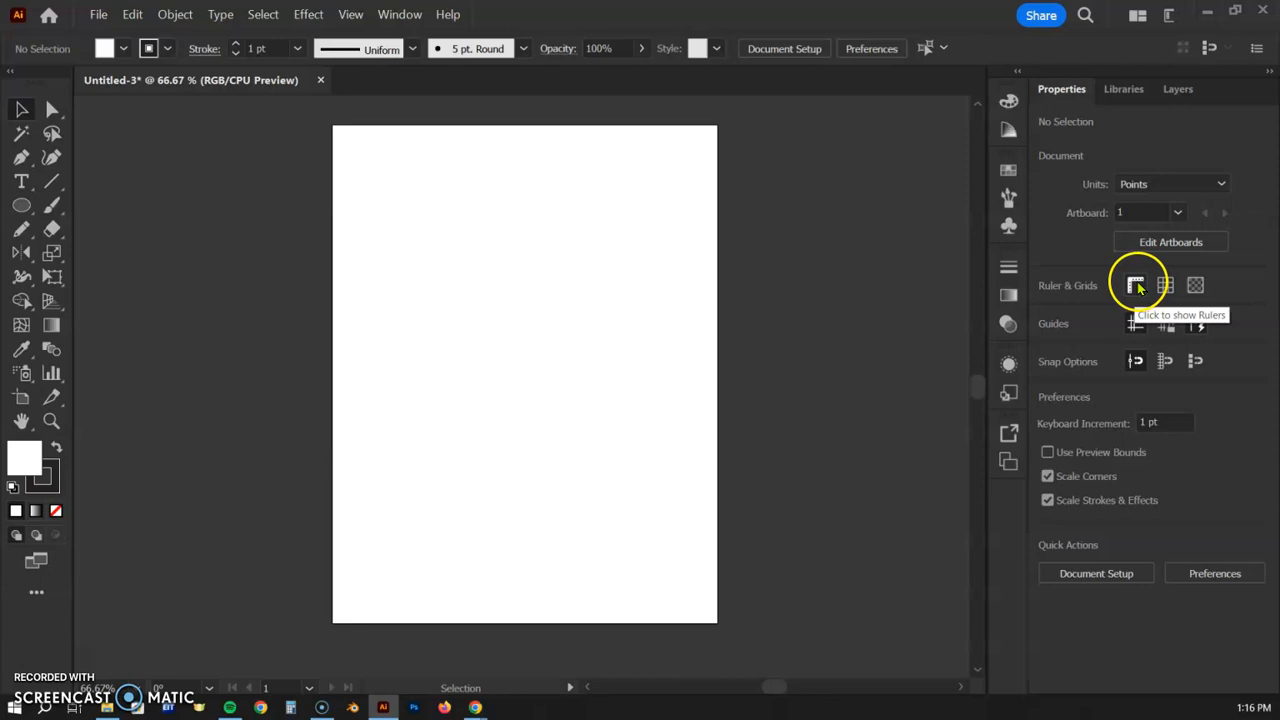
left_click(1136, 287)
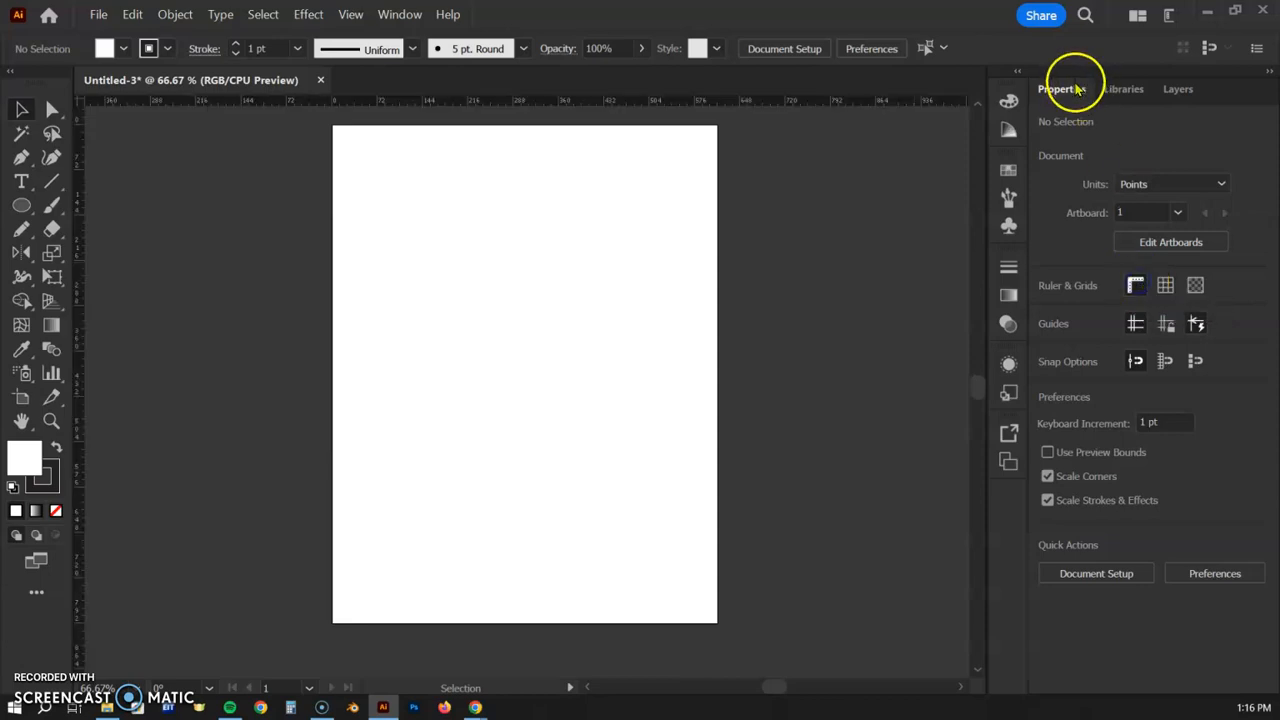
left_click_drag(90, 336, 528, 280)
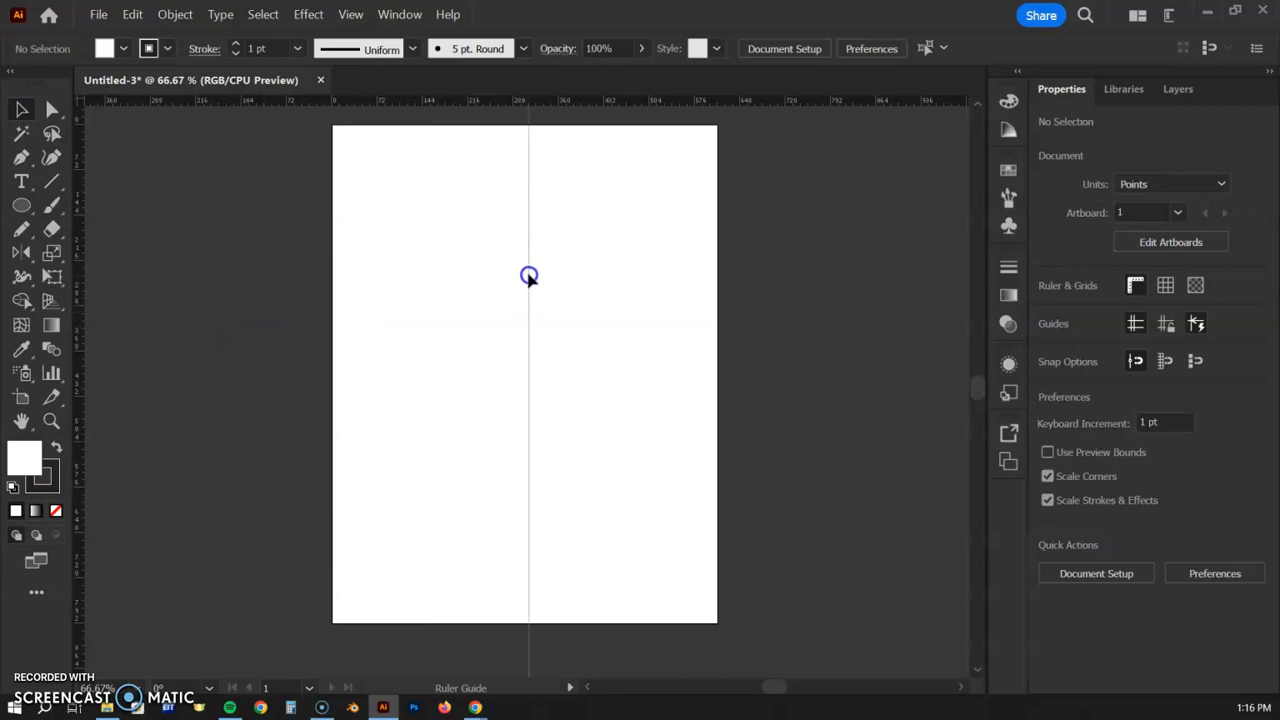
left_click_drag(529, 277, 529, 277)
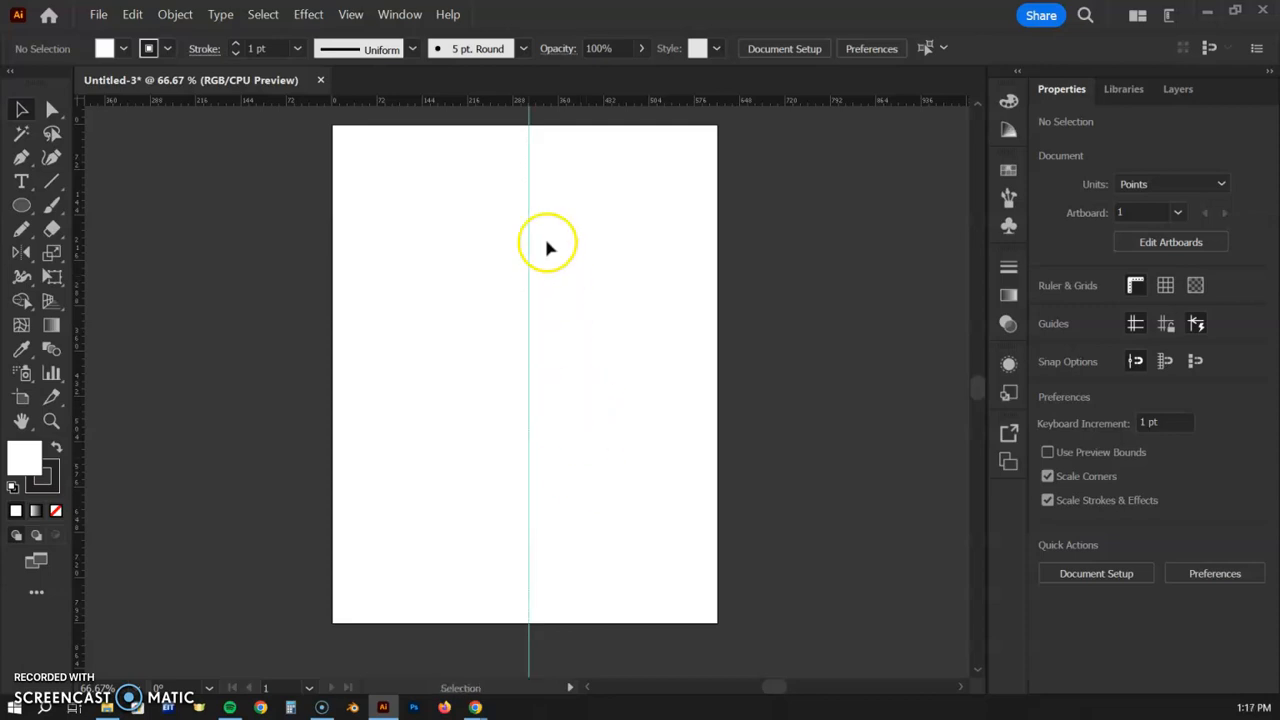
left_click(548, 370)
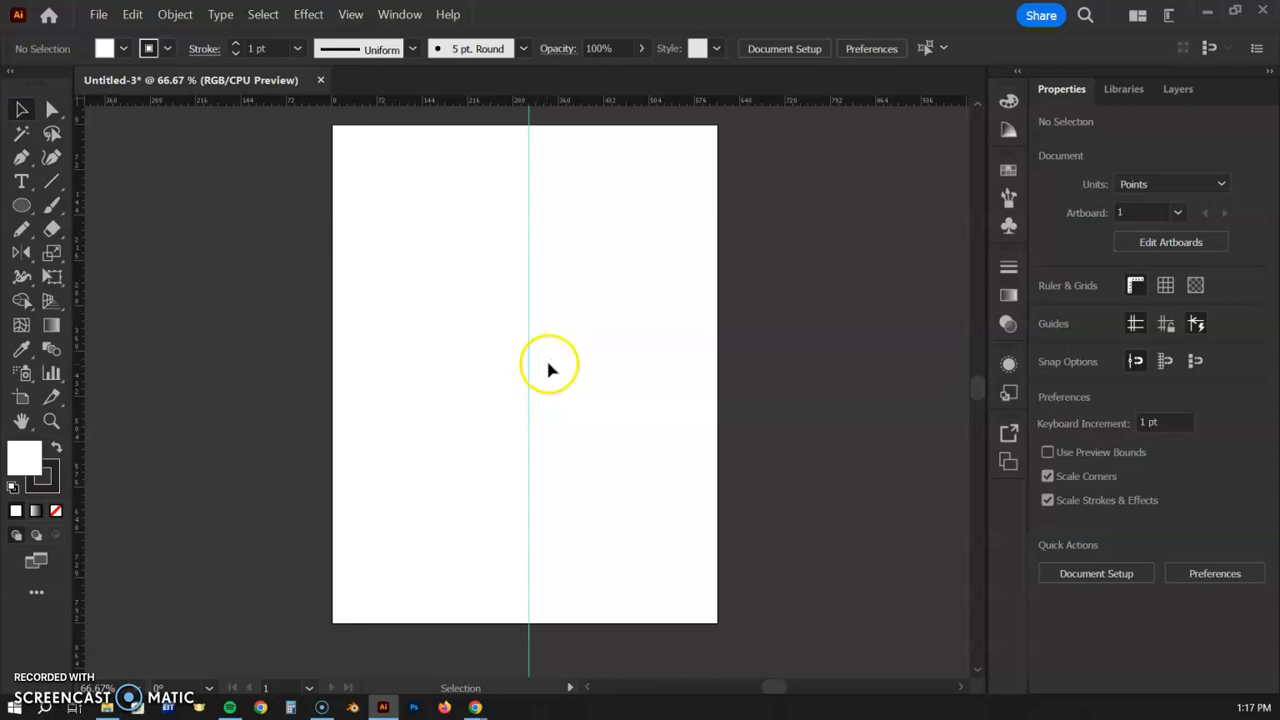
- Place skull template.jpg from Downloads, sized to span the artboard
left_click(99, 15)
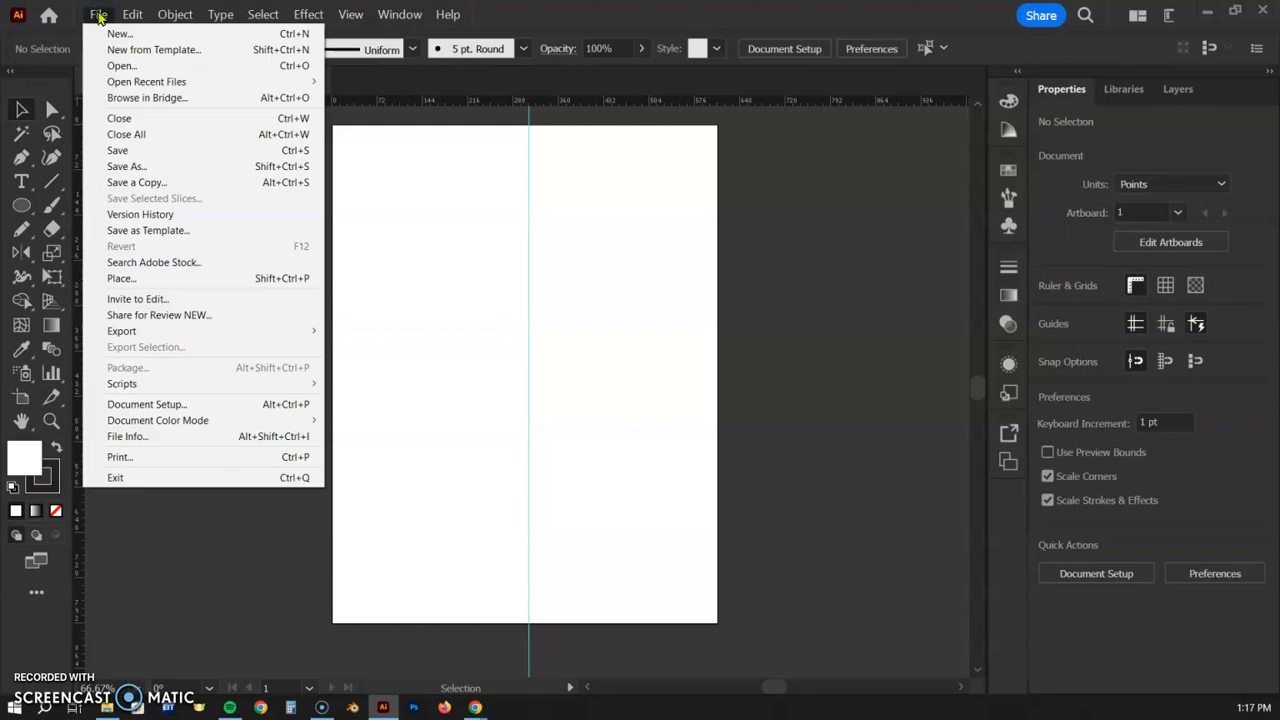
left_click(115, 278)
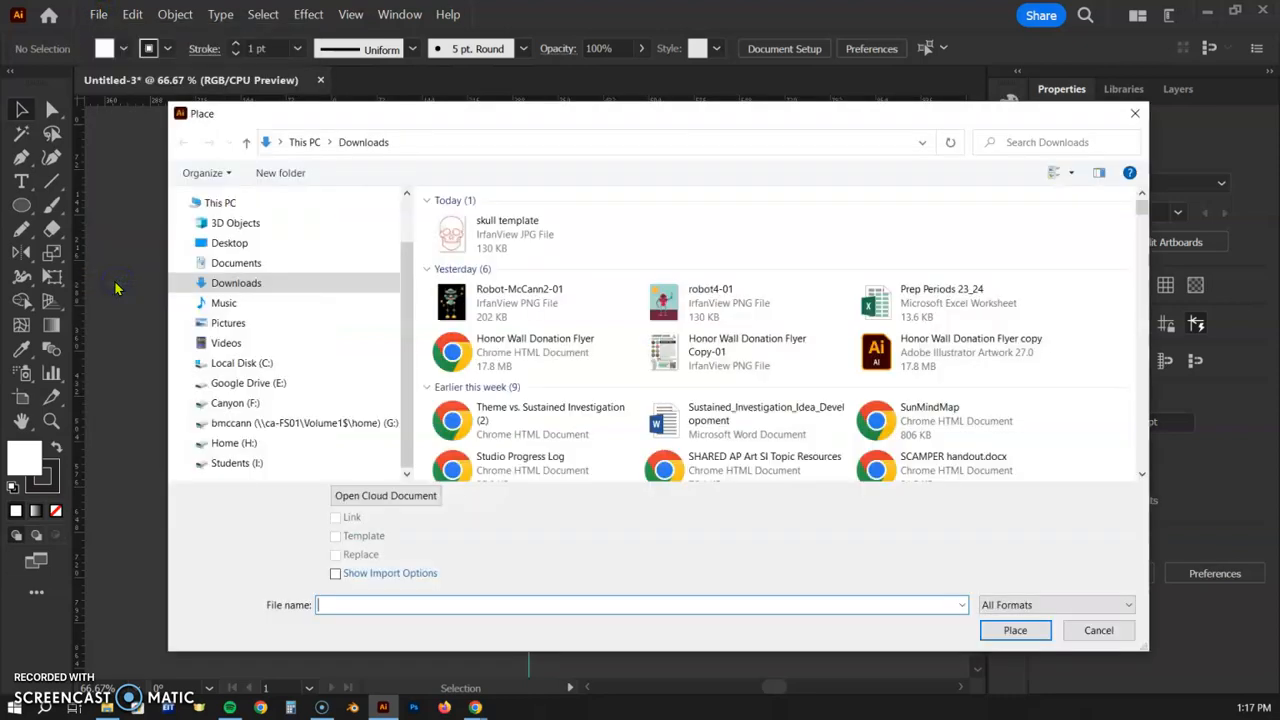
left_click(457, 236)
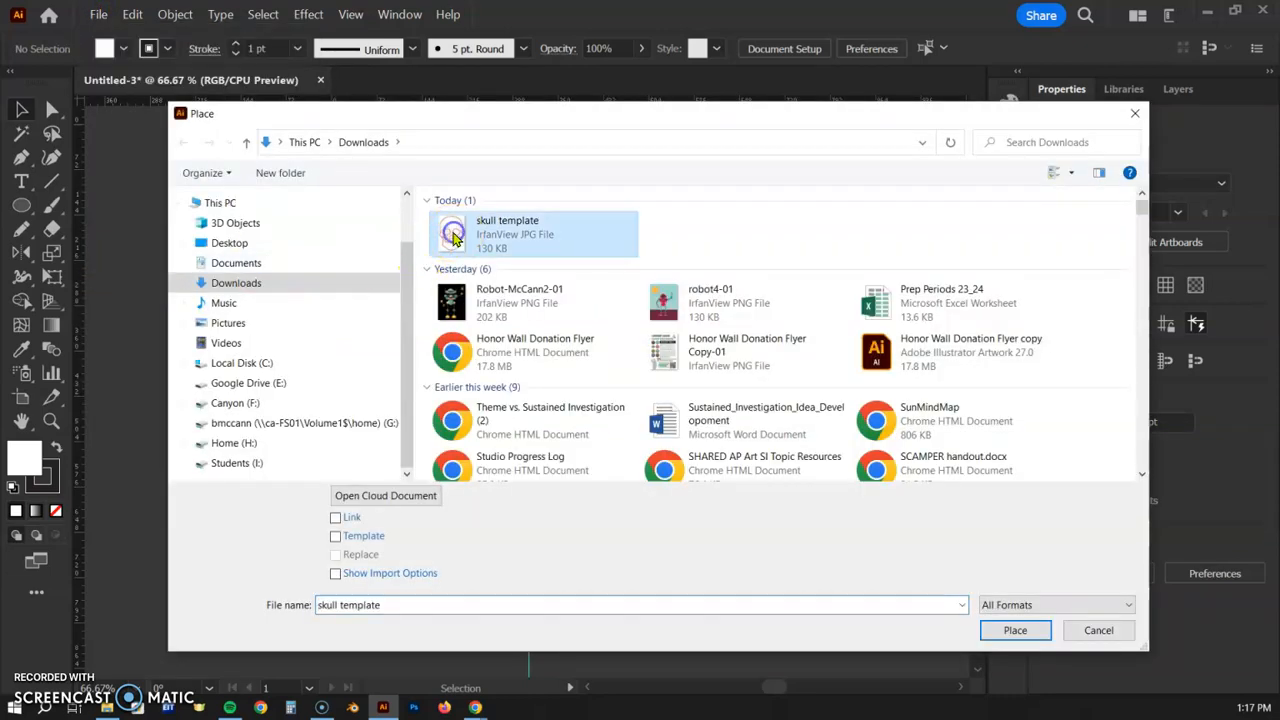
left_click(335, 518)
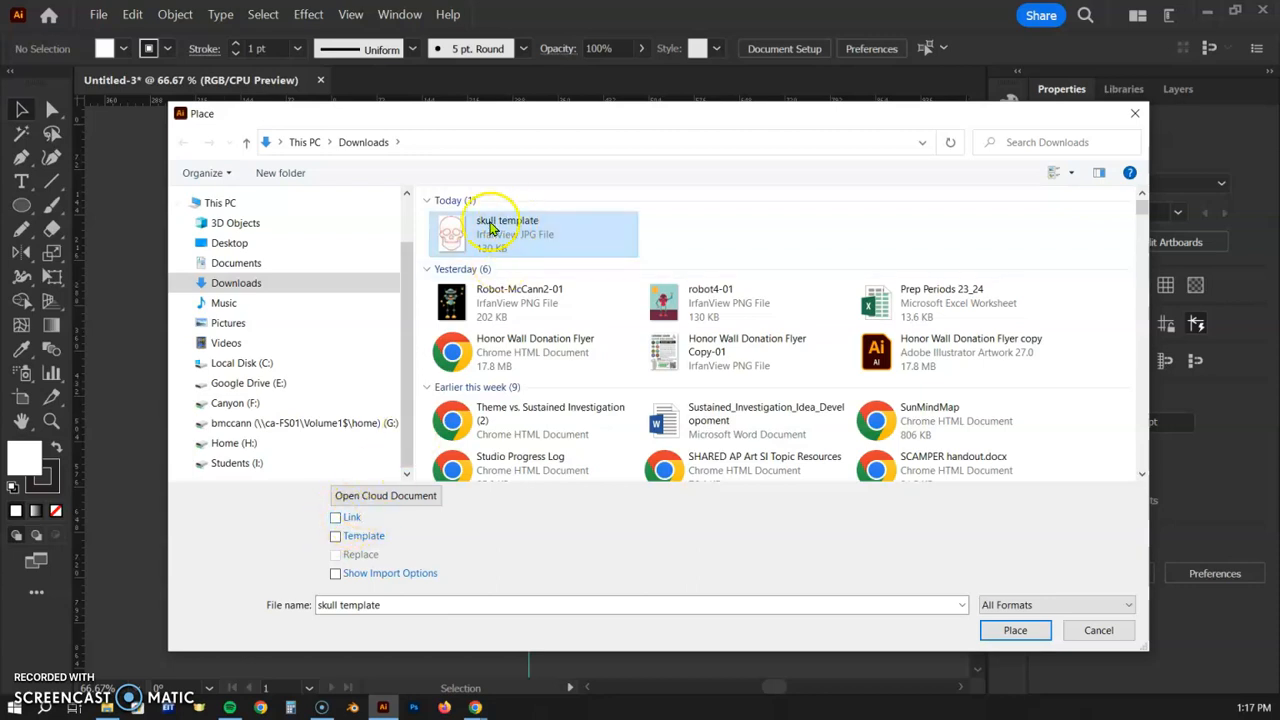
left_click(1017, 631)
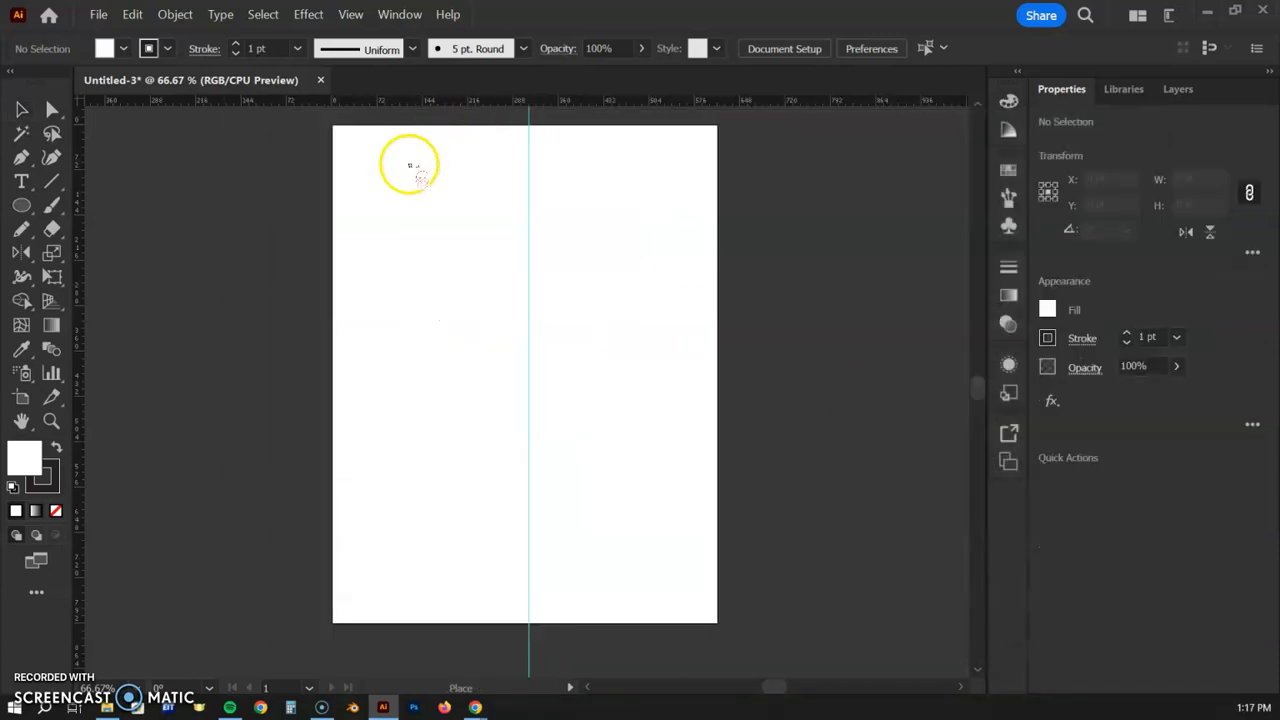
left_click_drag(358, 142, 691, 607)
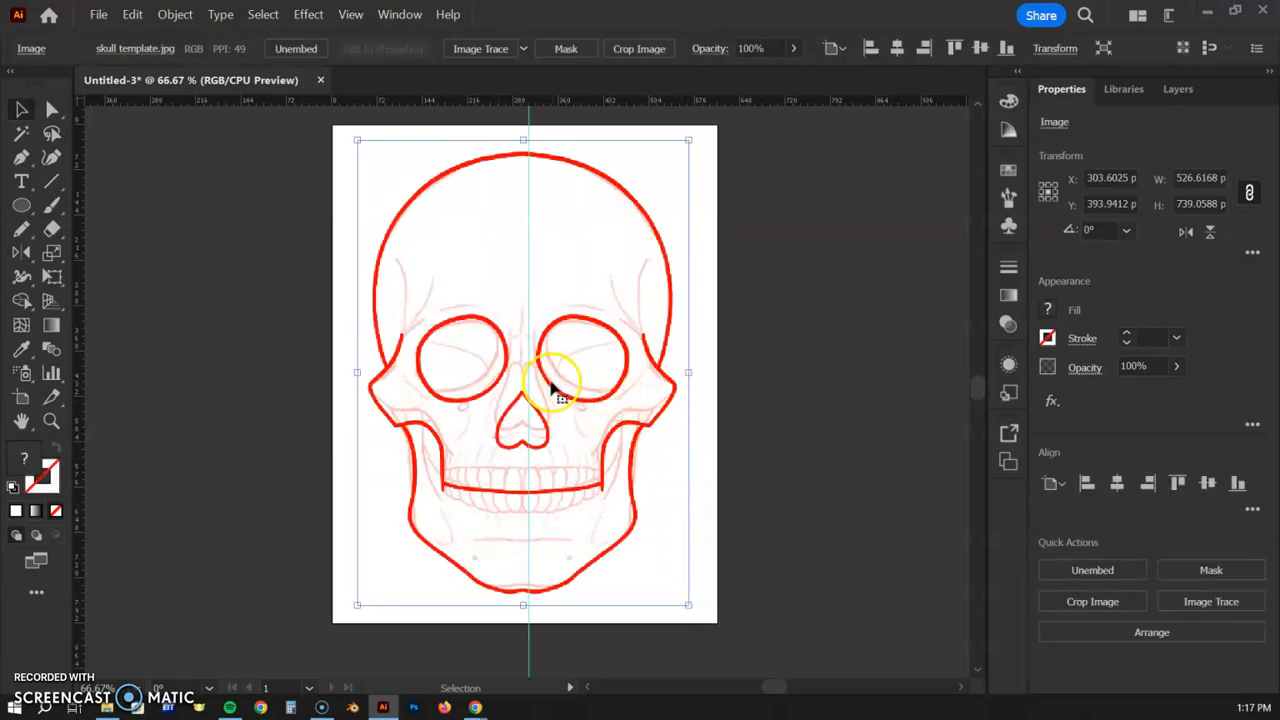
- Shift the skull template to X 313.5882 pt so its nose sits exactly on the centre guide
left_click_drag(548, 386, 557, 389)
scroll(557, 392, "up", 4)
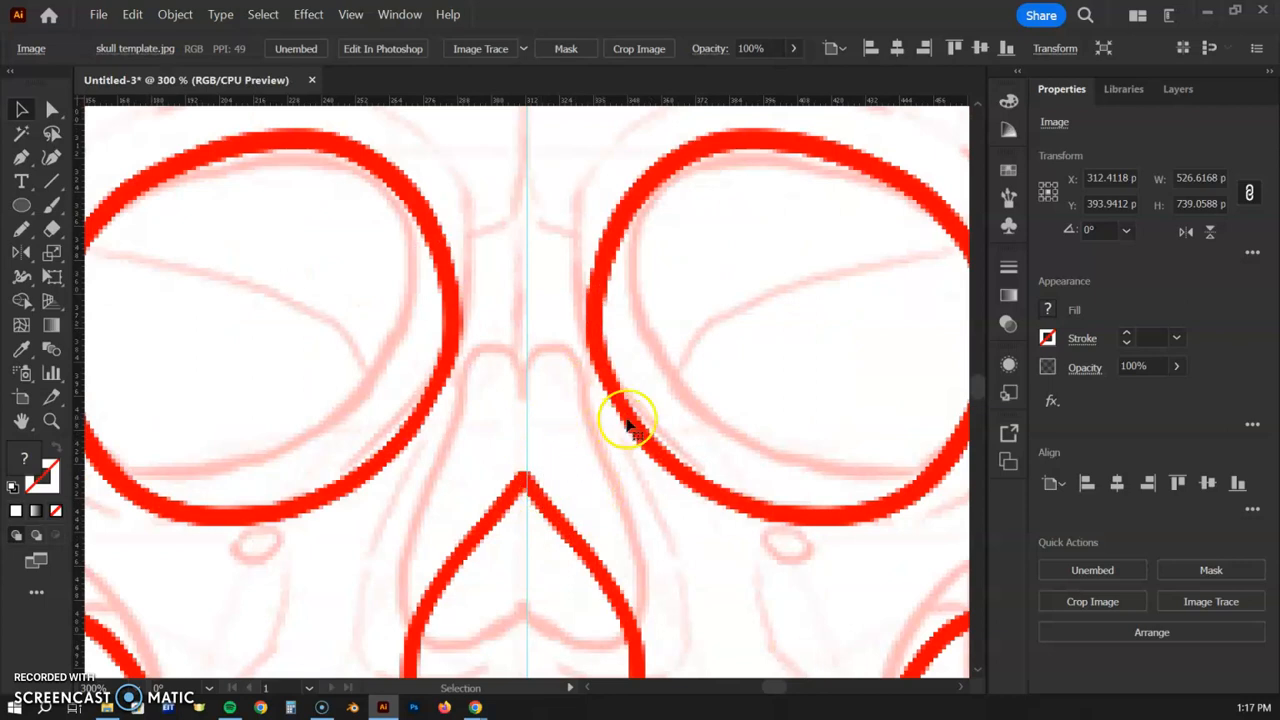
left_click_drag(627, 420, 631, 423)
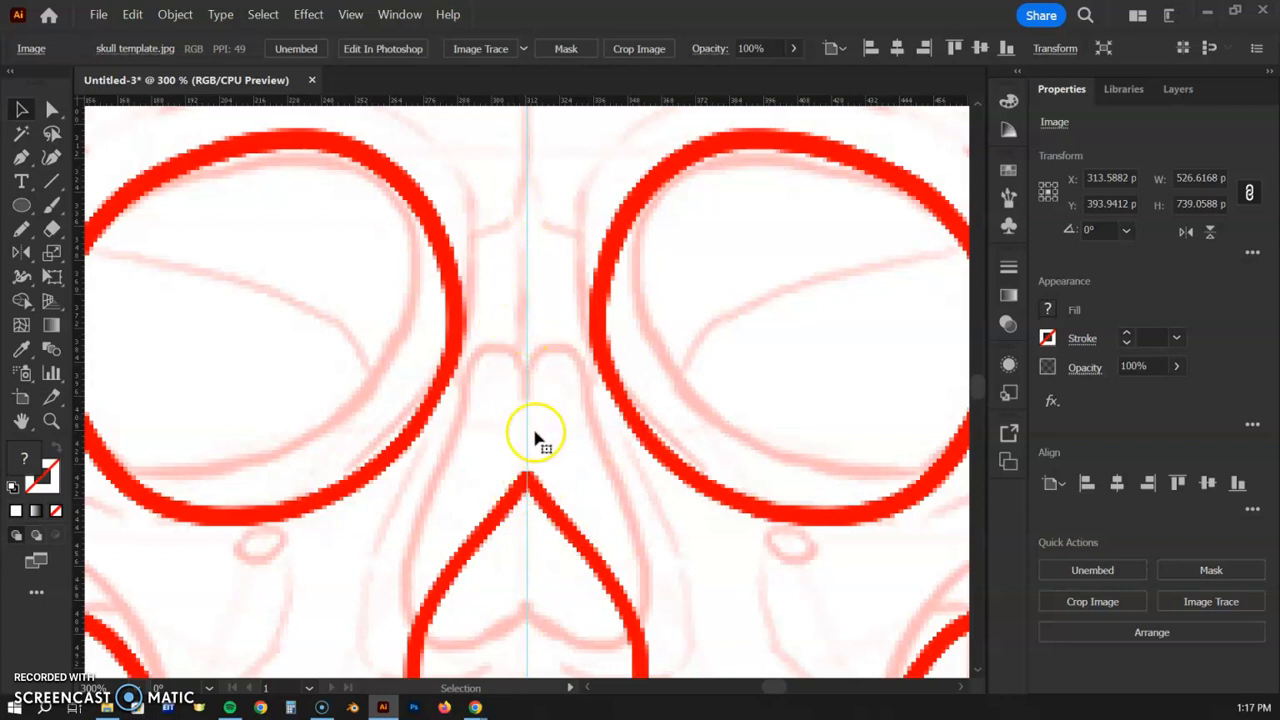
key("ctrl+minus")
key("ctrl+minus")
key("ctrl+minus")
key("ctrl+minus")
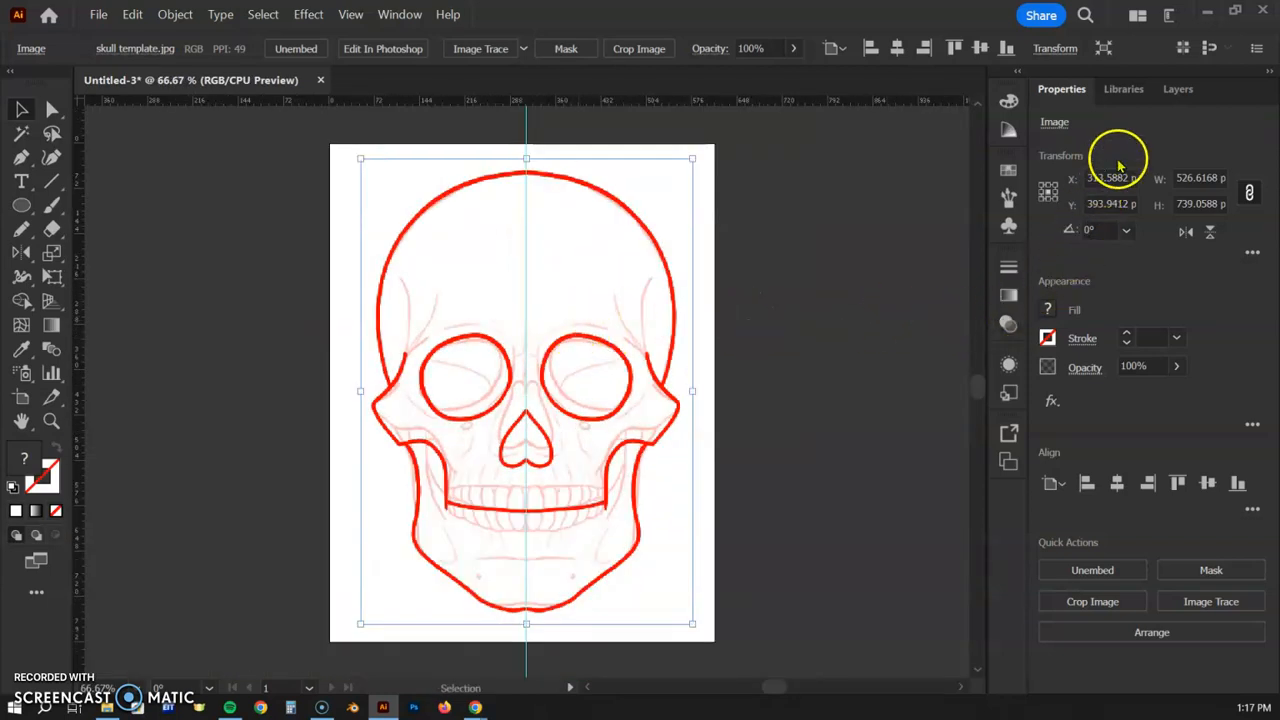
- Set the skull template's opacity to 20% and lock Layer 1
left_click(1178, 367)
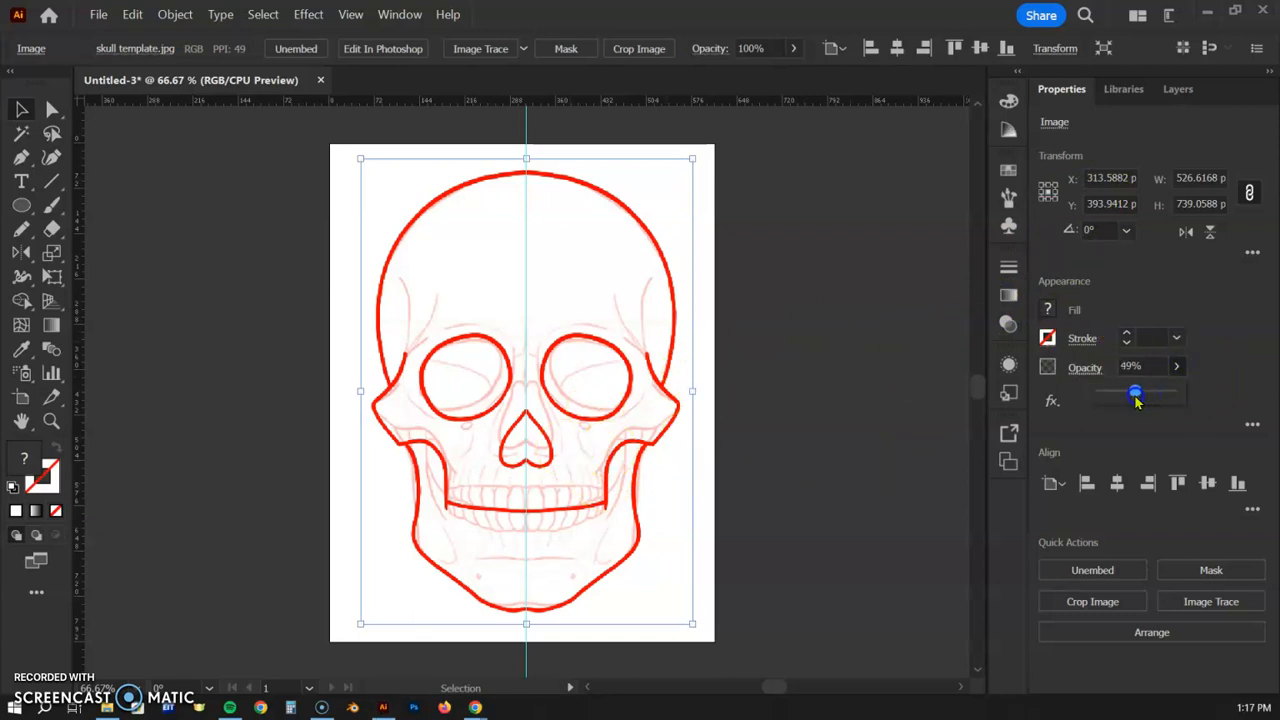
left_click_drag(1125, 399, 1123, 398)
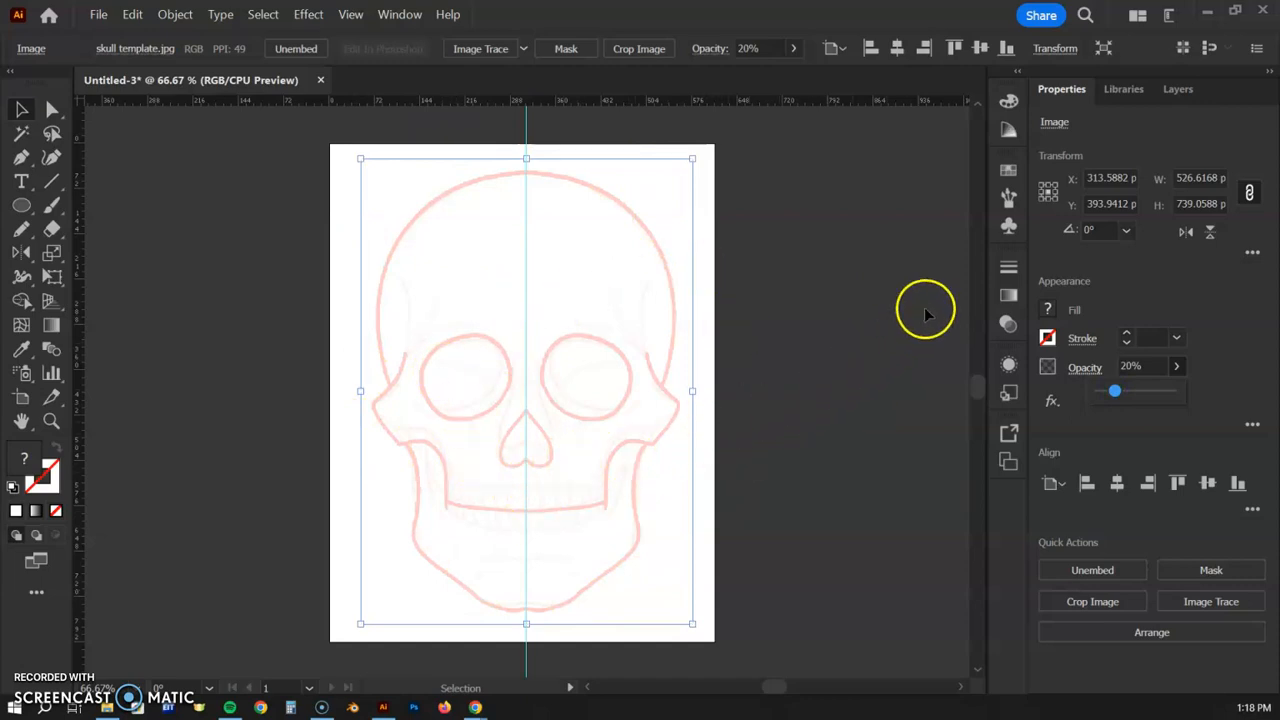
left_click(1179, 88)
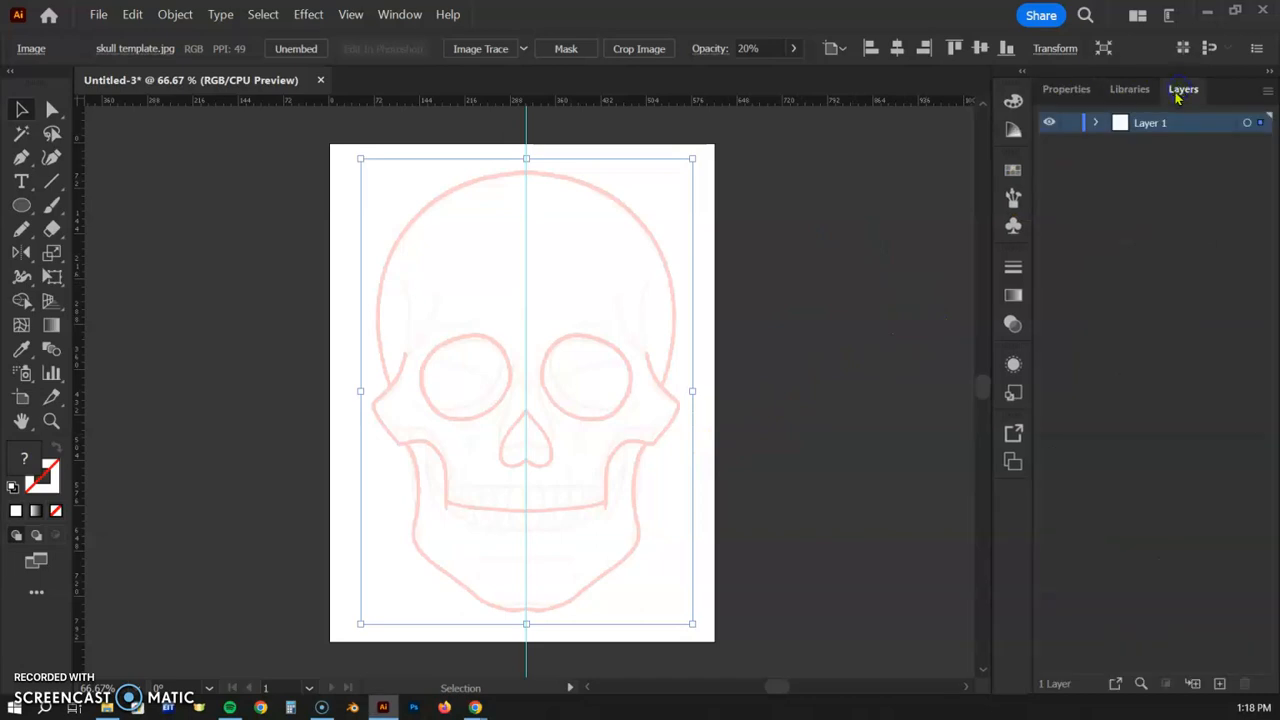
left_click(1071, 123)
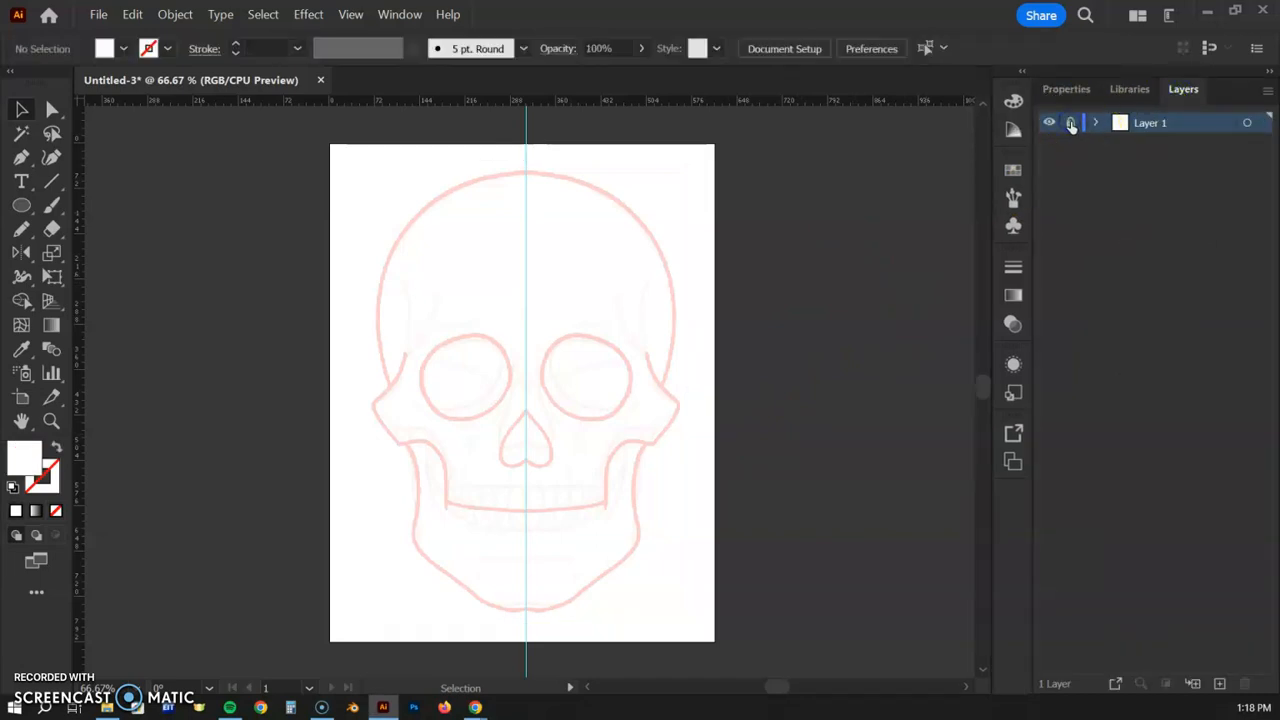
left_click(1158, 125)
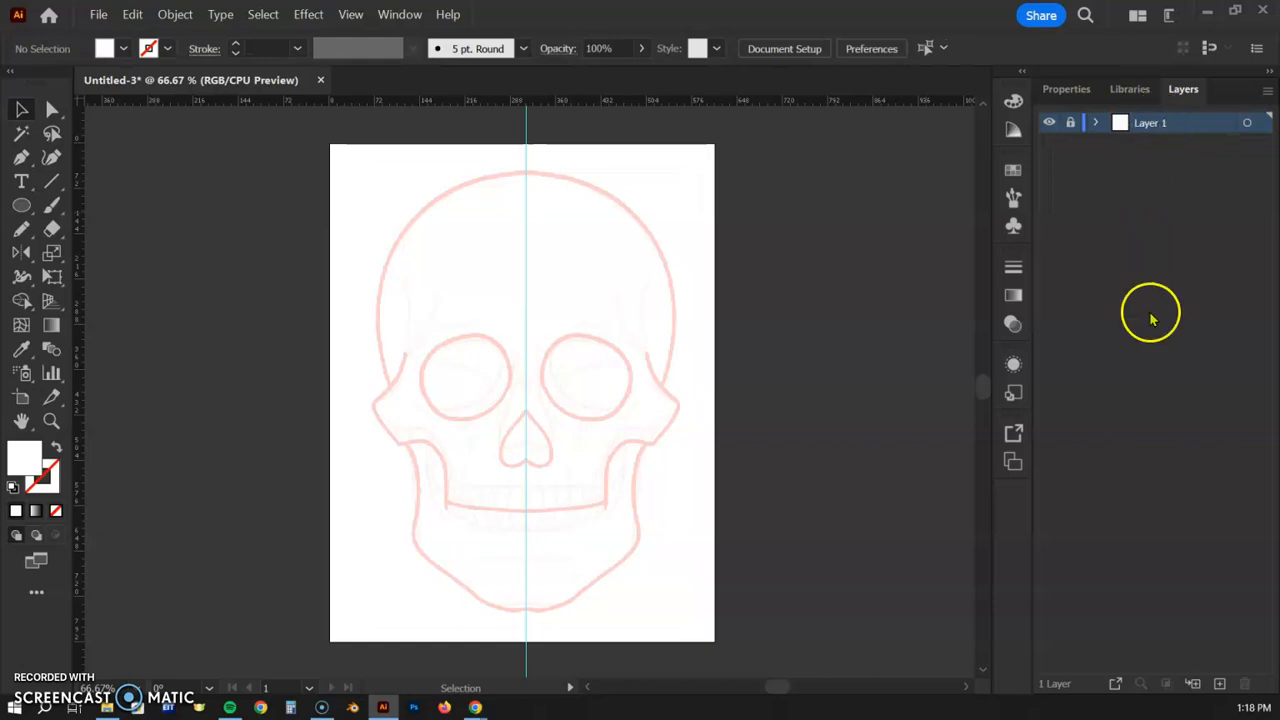
- Add a new layer above the template and set colours to no fill with a black stroke
left_click(1219, 686)
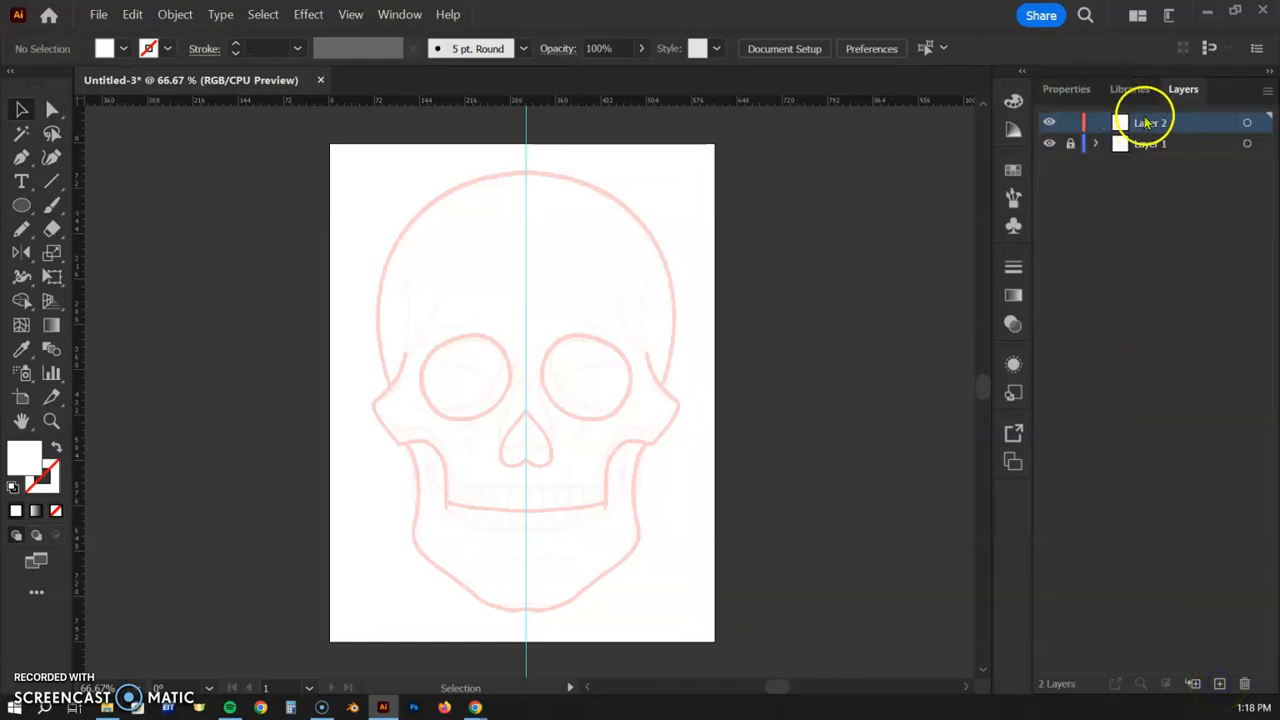
left_click(1082, 90)
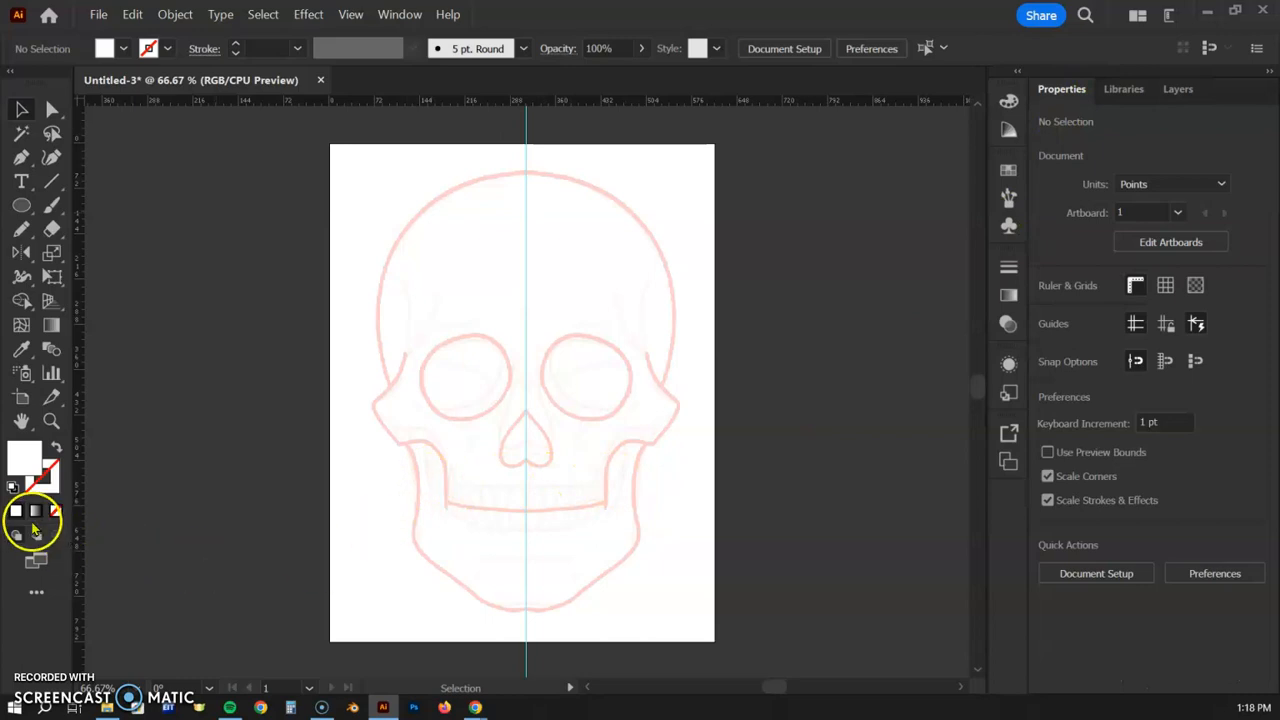
left_click(12, 489)
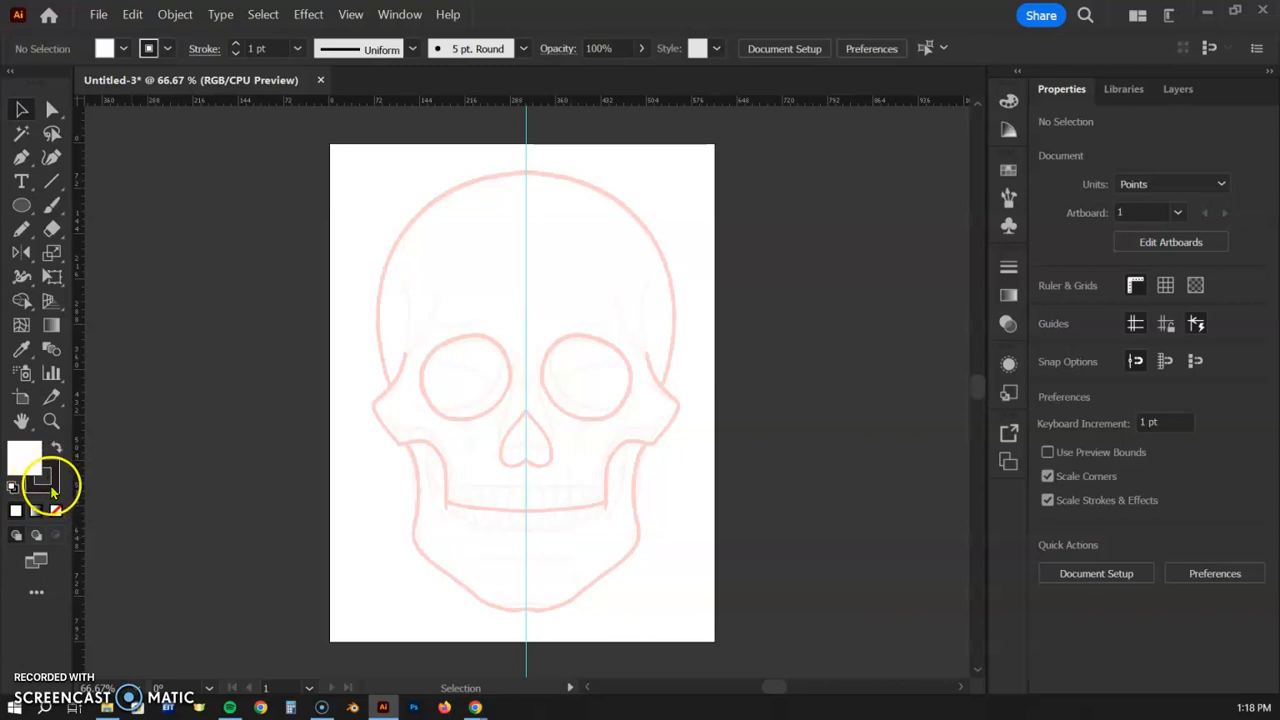
left_click(55, 512)
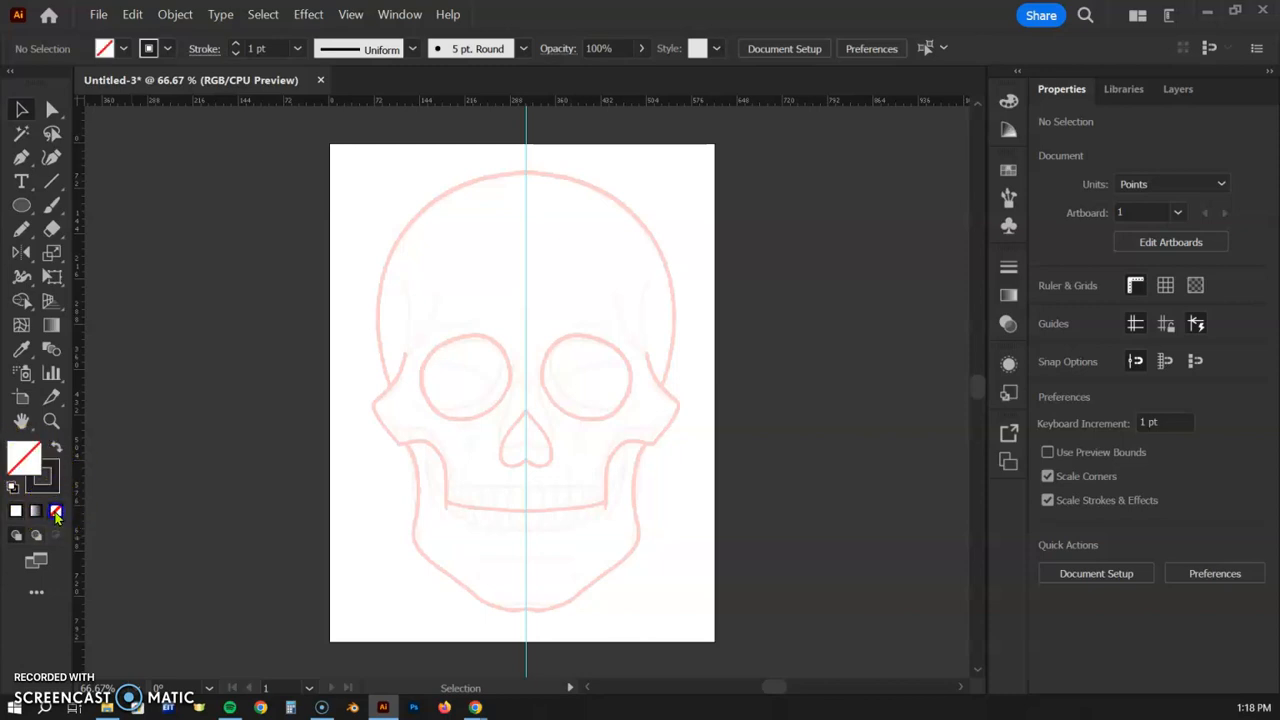
left_click(21, 205)
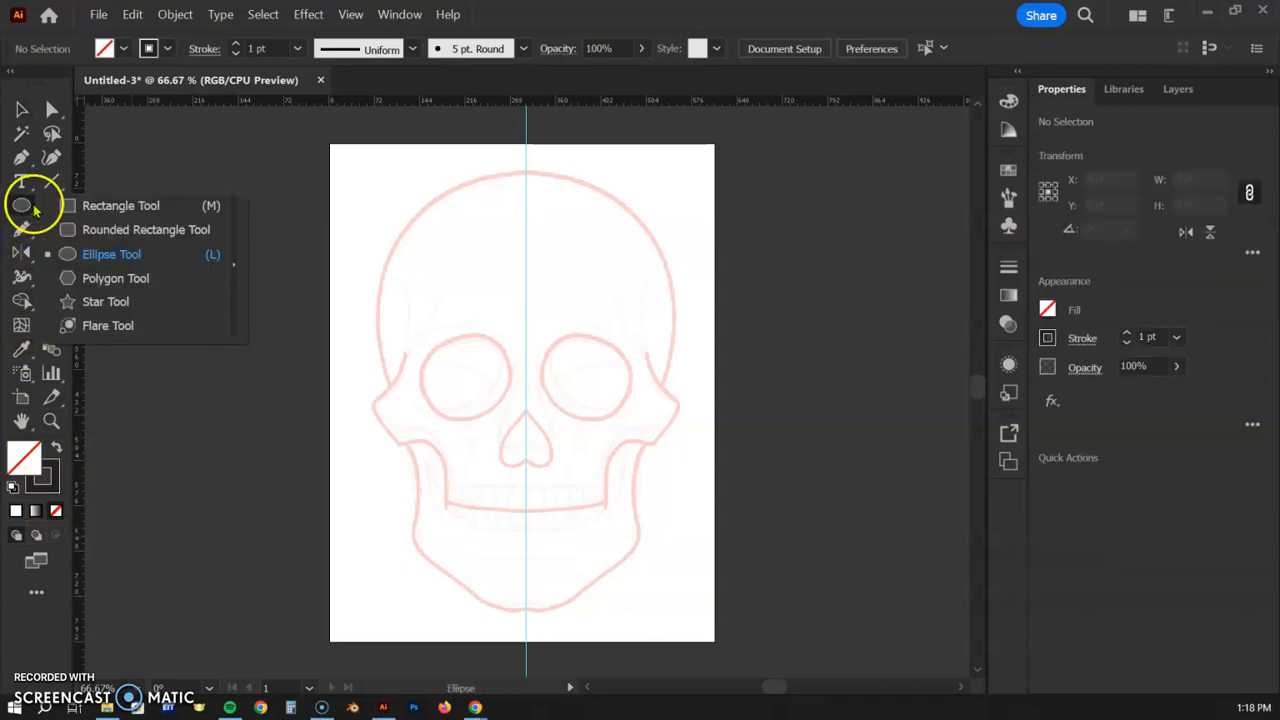
- Discard two trial circles and draw one large circle, about 465.88 × 482.82 pt, over the cranium
left_click_drag(115, 216, 104, 258)
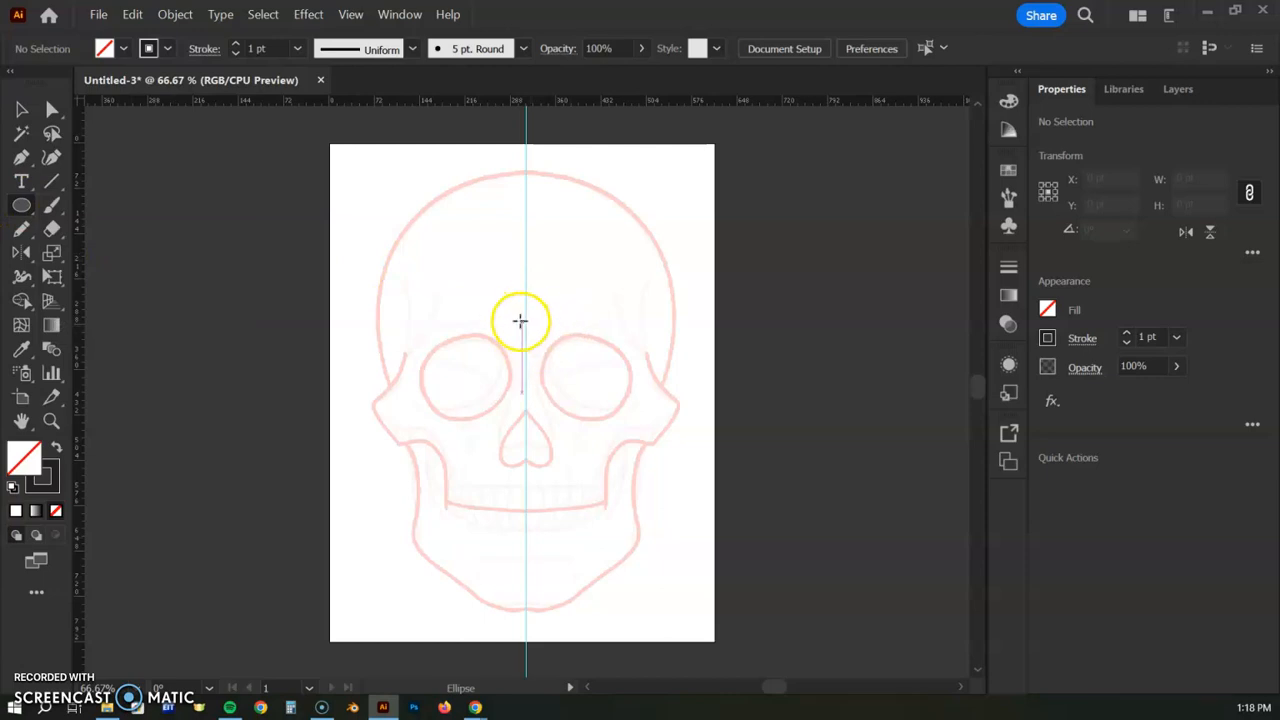
key("ctrl+minus")
key("ctrl+plus")
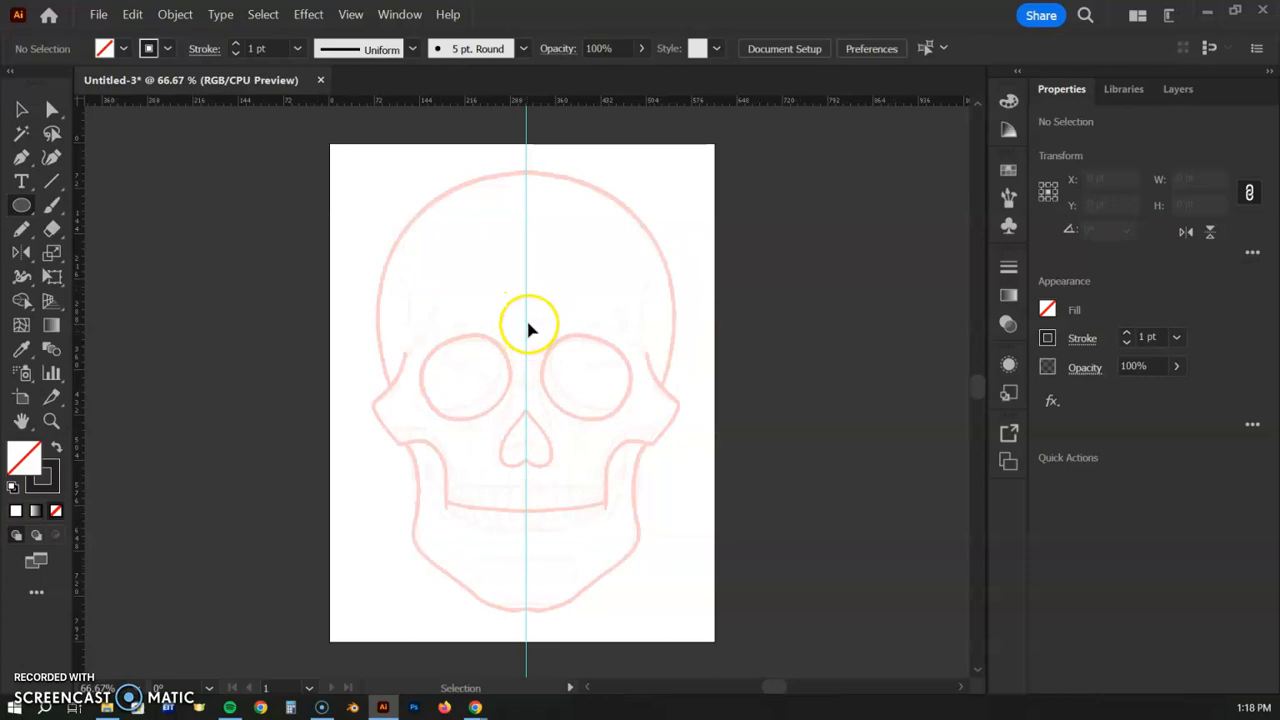
left_click_drag(403, 189, 645, 440)
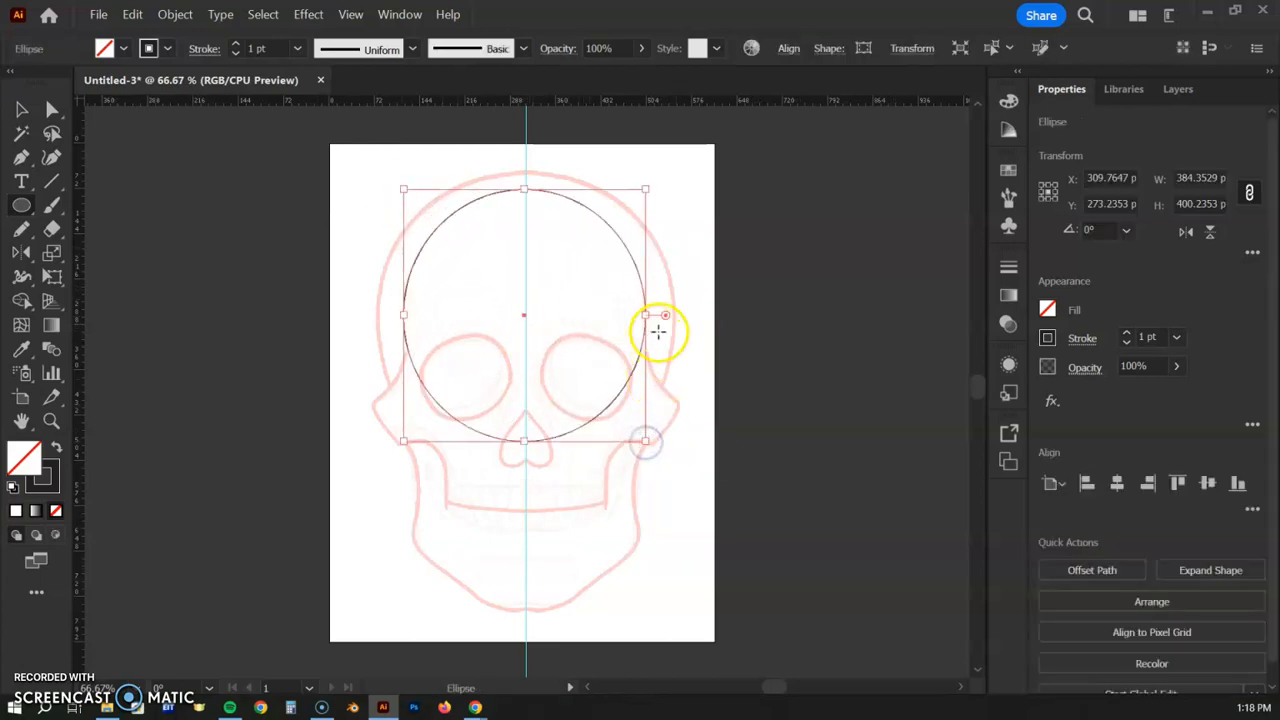
left_click_drag(680, 185, 501, 404)
key("ctrl+z")
key("ctrl+z")
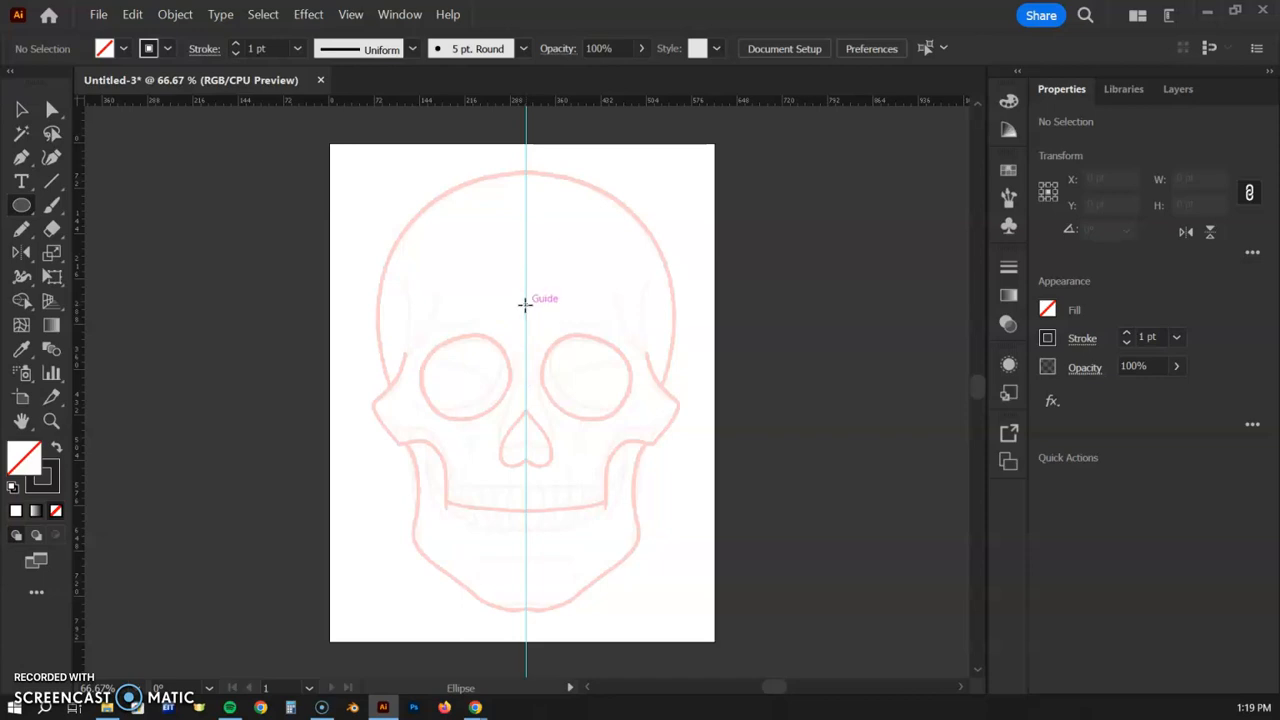
key("ctrl+1")
mouse_move(537, 277)
left_mouse_down()
mouse_move(494, 376)
mouse_move(483, 360)
mouse_move(546, 434)
mouse_move(637, 506)
mouse_move(662, 556)
mouse_move(700, 573)
mouse_move(699, 559)
mouse_move(691, 597)
mouse_move(701, 588)
left_mouse_up()
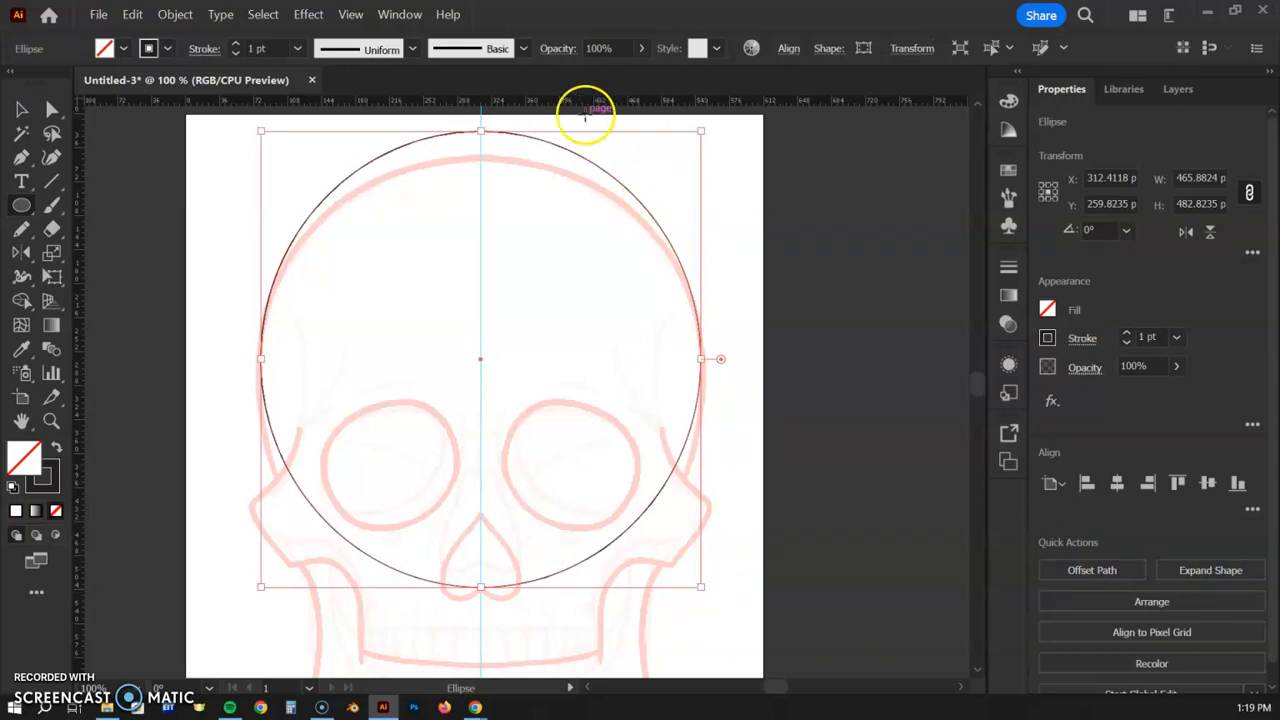
- Adjust the ellipse's top, bottom and right edges to fit the cranium at 480 × 492.71 pt
left_click_drag(481, 131, 480, 157)
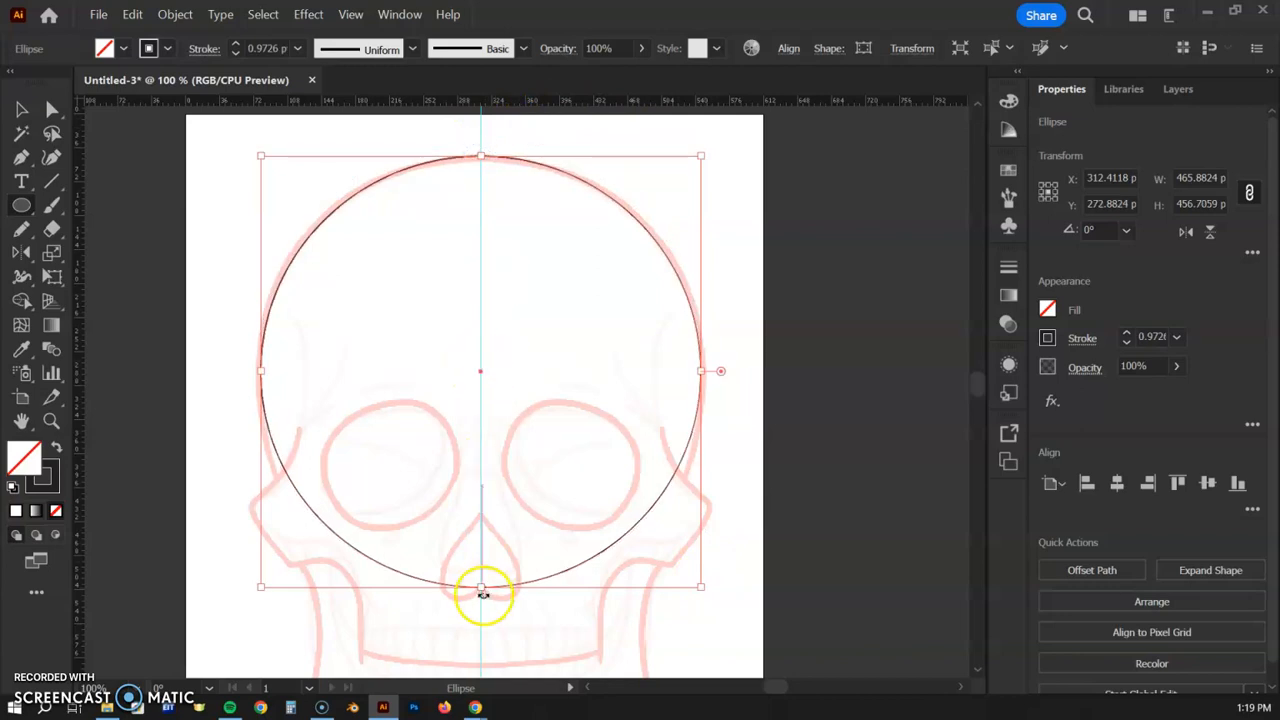
left_click_drag(481, 588, 479, 622)
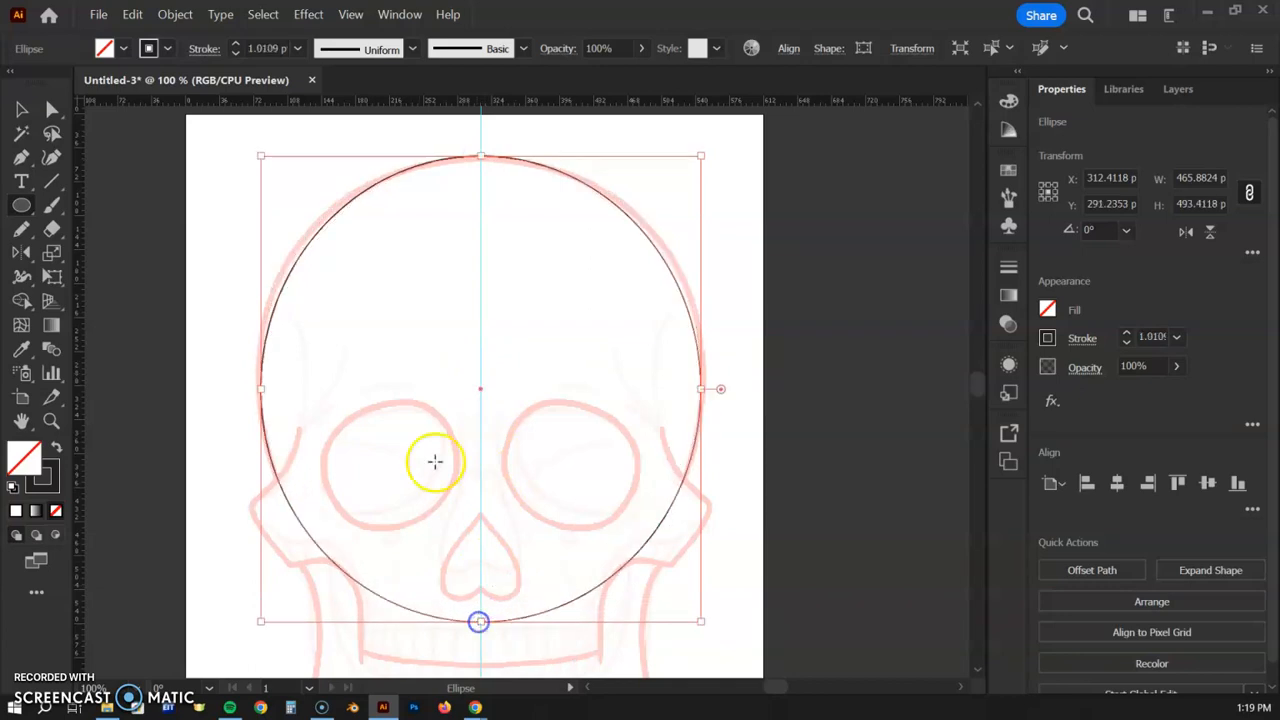
left_click_drag(482, 155, 479, 157)
scroll(485, 301, "down", 2)
scroll(469, 432, "up", 1)
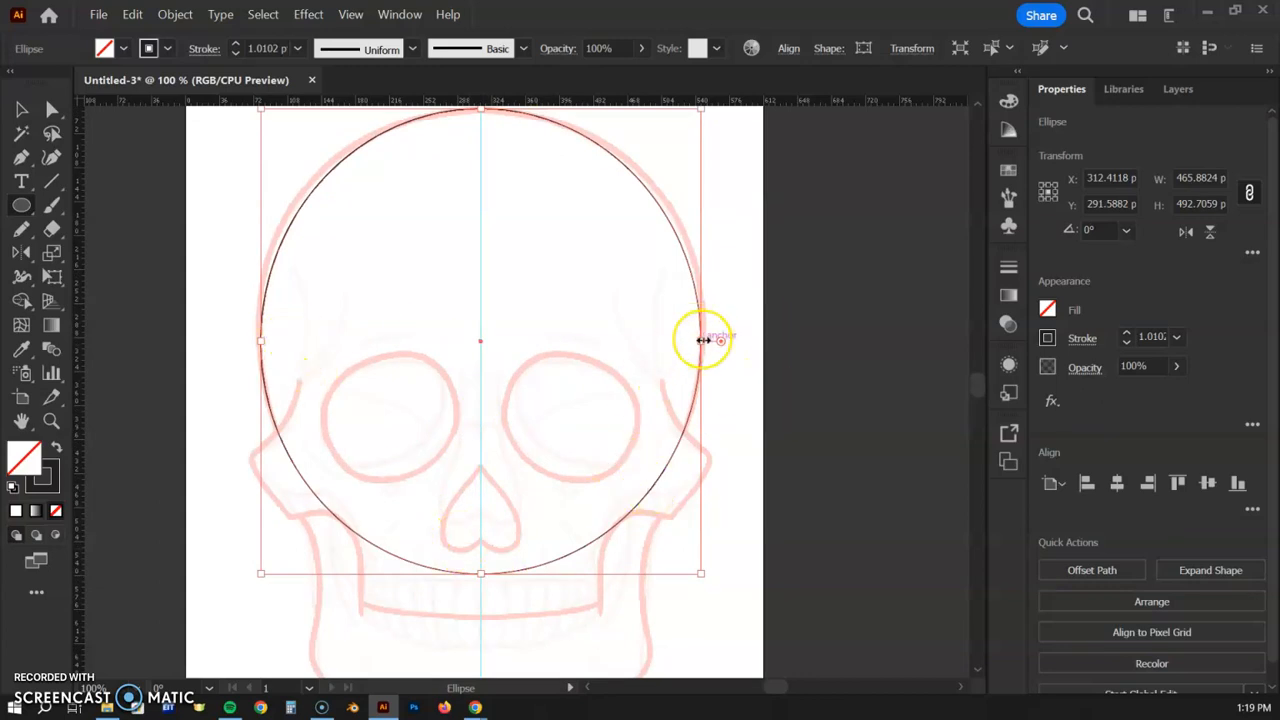
mouse_move(702, 339)
left_mouse_down()
mouse_move(734, 346)
mouse_move(709, 343)
left_mouse_up()
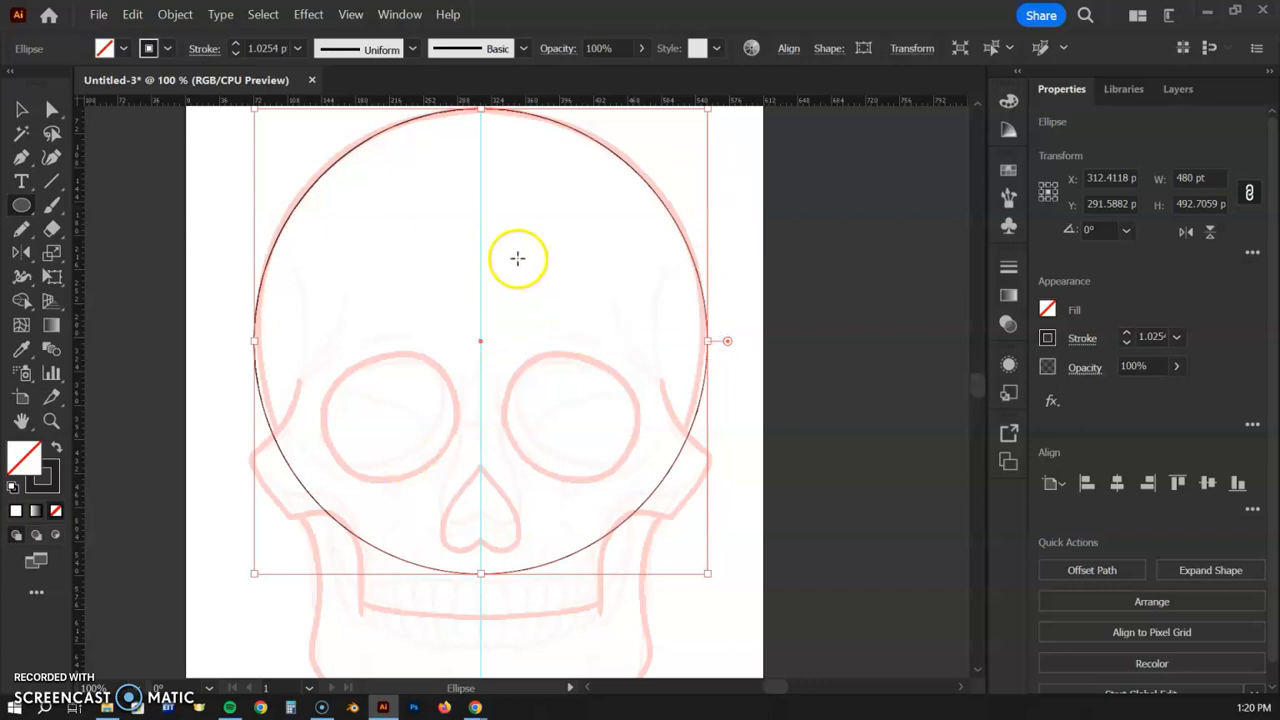
scroll(120, 262, "down", 4)
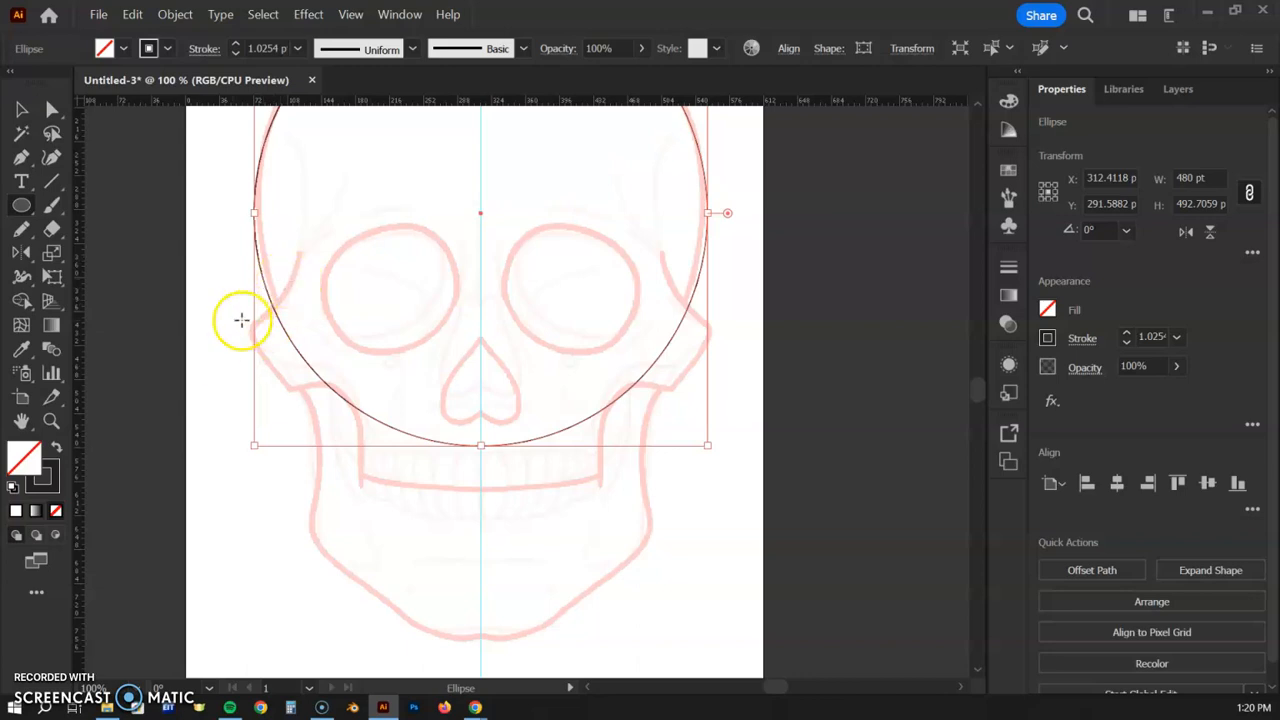
- Draw a small circle, about 111.53 × 117.88 pt, over the skull's left cheekbone
left_click_drag(246, 282, 352, 395)
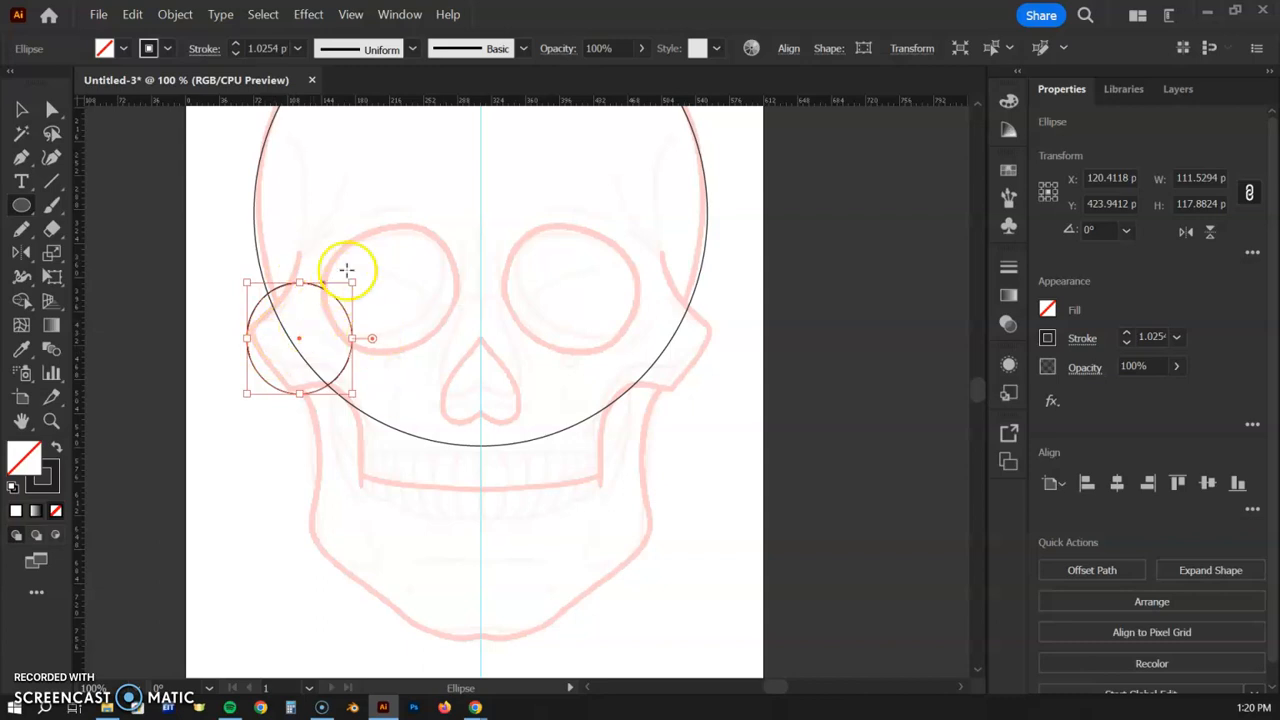
left_click(20, 110)
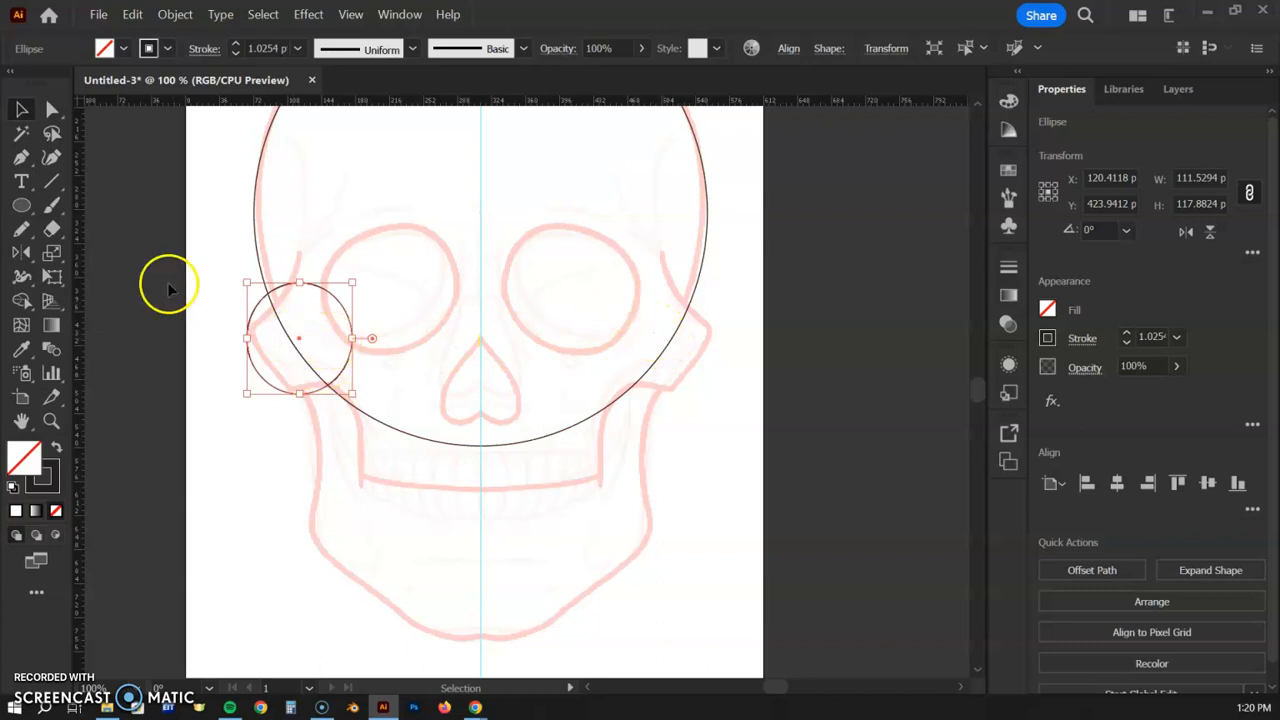
- Reflect a copy of the cheekbone circle across the vertical guide onto the right cheekbone at X 504.4118 pt
left_click(25, 256)
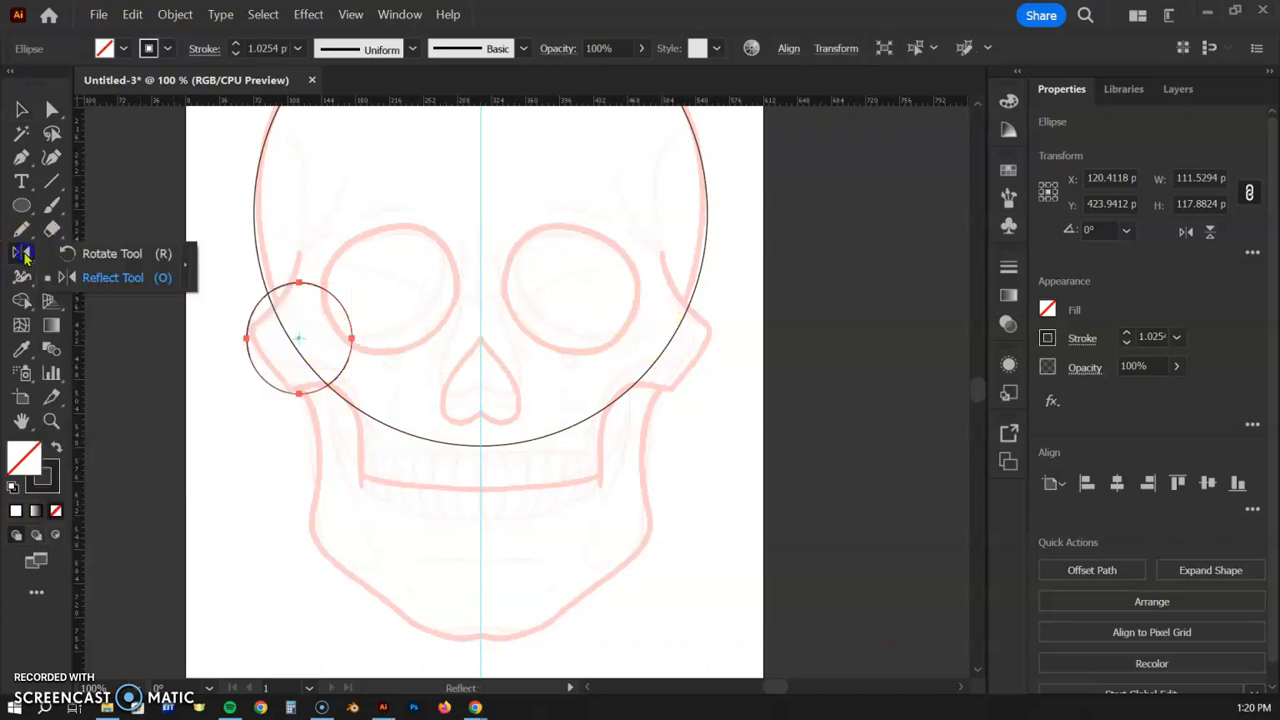
left_click(55, 255)
left_click(22, 256)
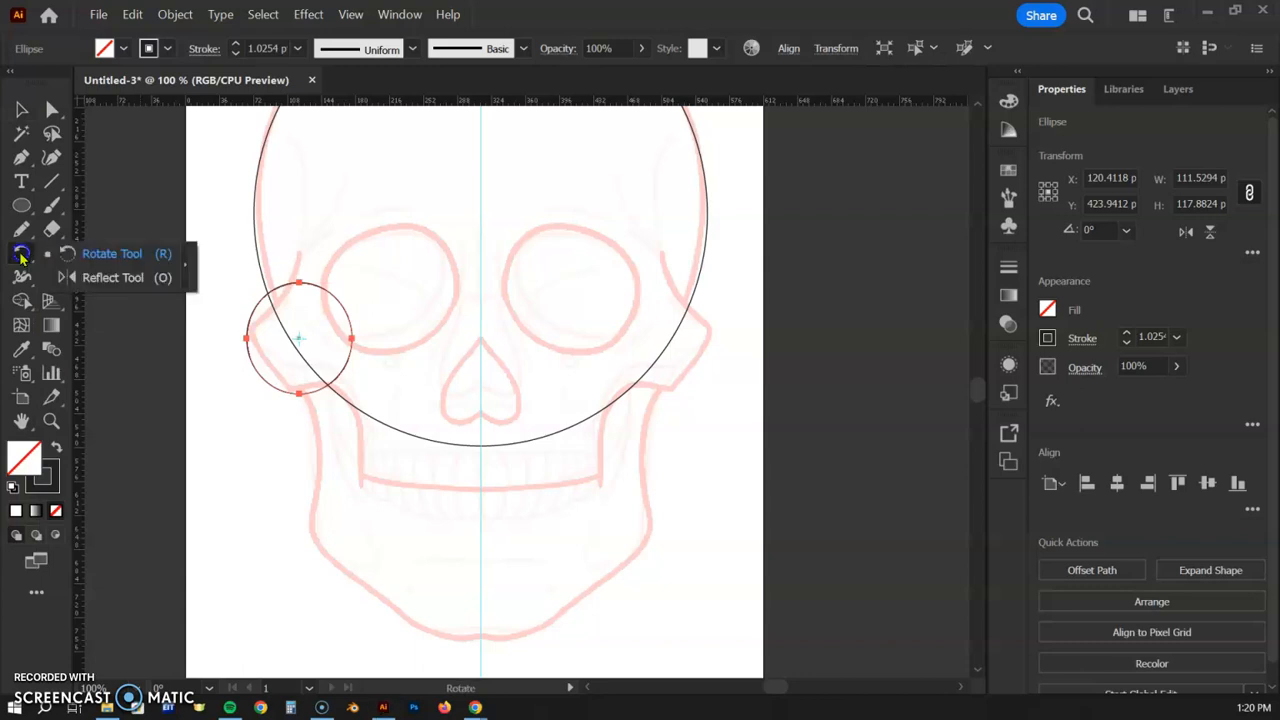
left_click(59, 278)
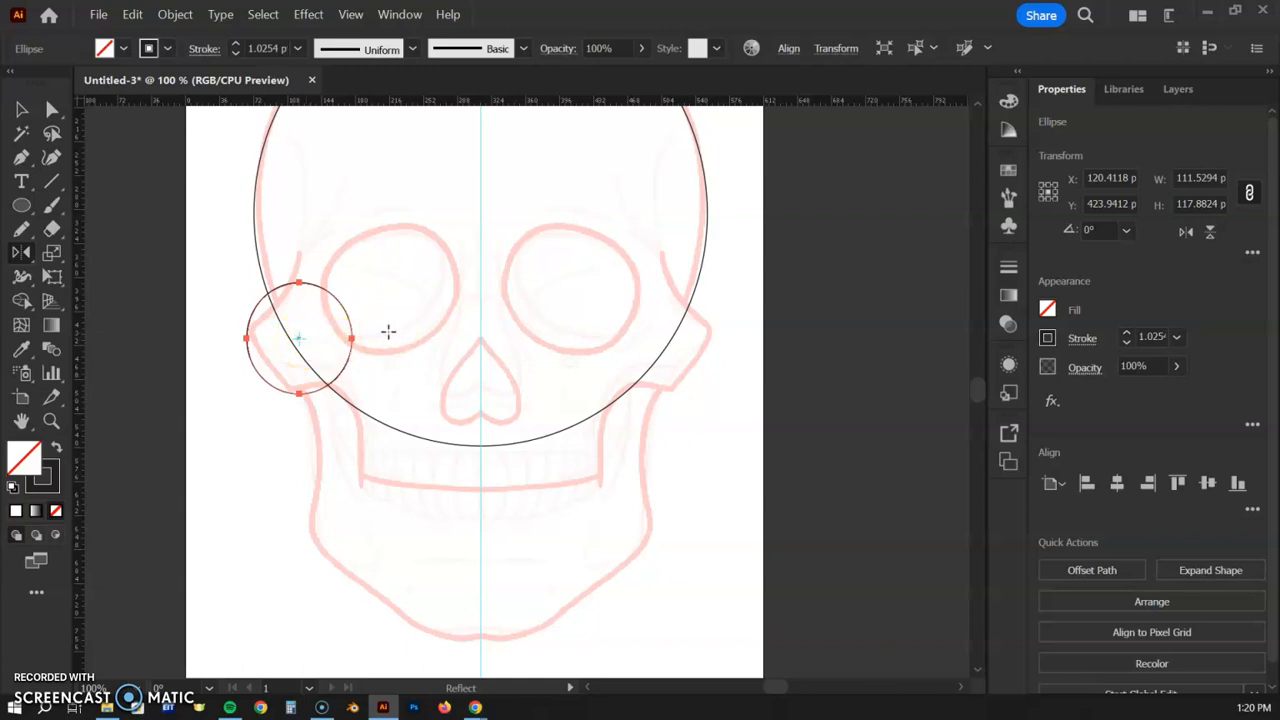
left_click(463, 341)
left_click(482, 330, "alt")
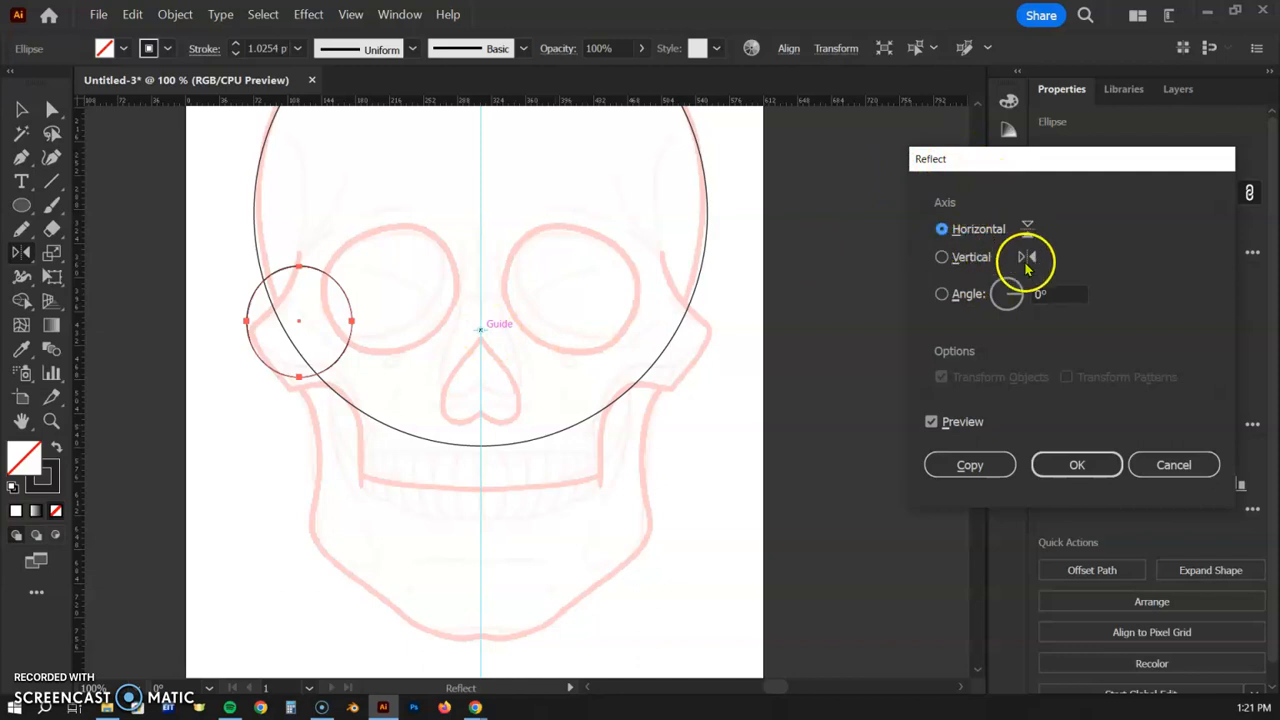
left_click(943, 257)
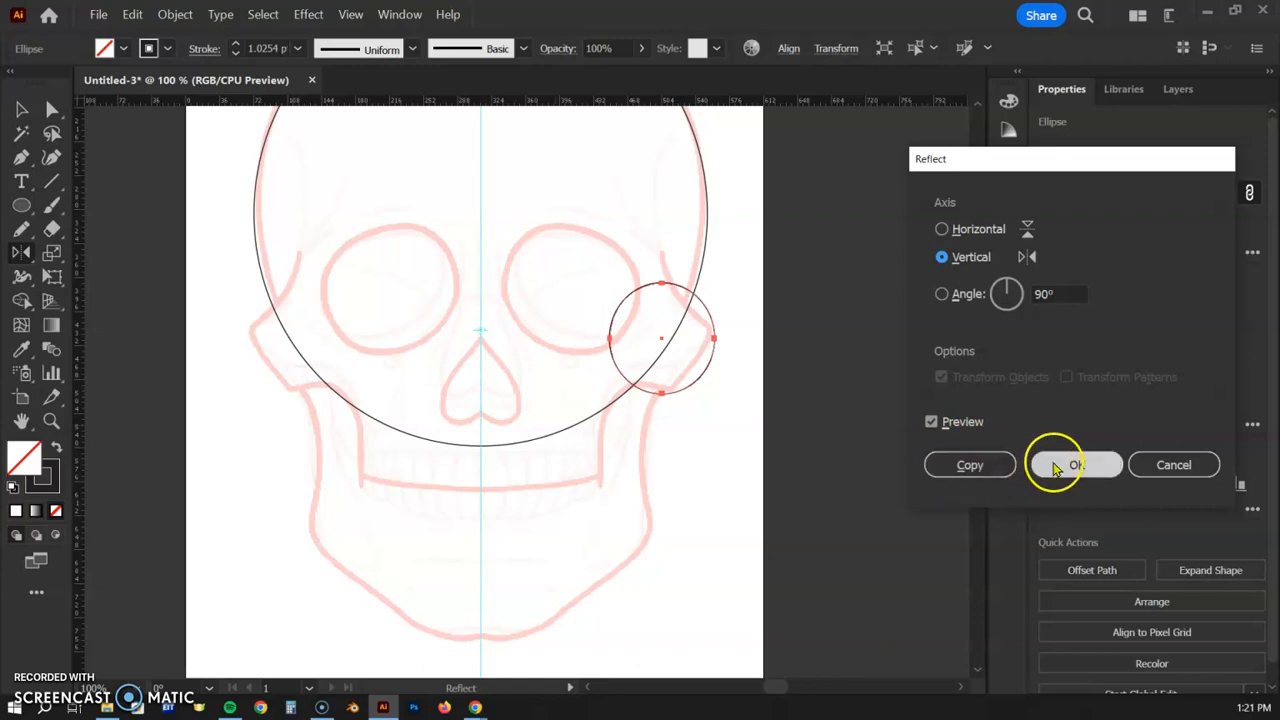
left_click(970, 466)
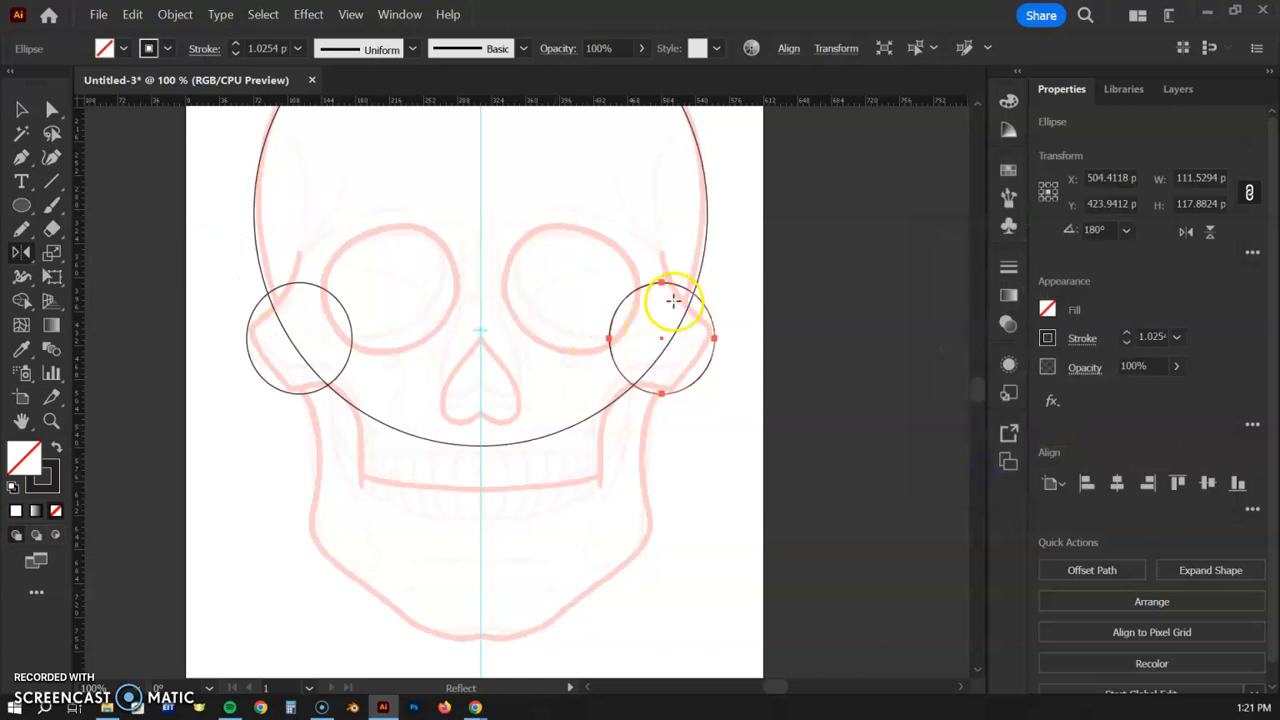
left_click(21, 109)
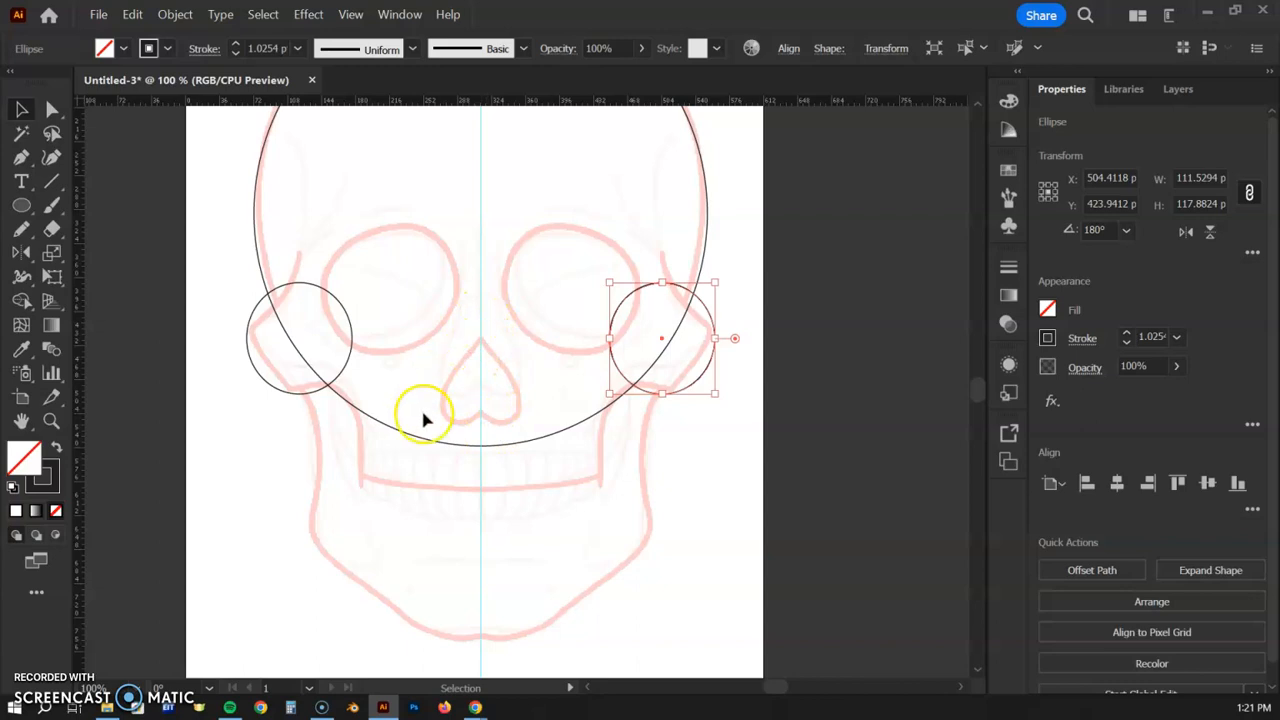
left_click(20, 210)
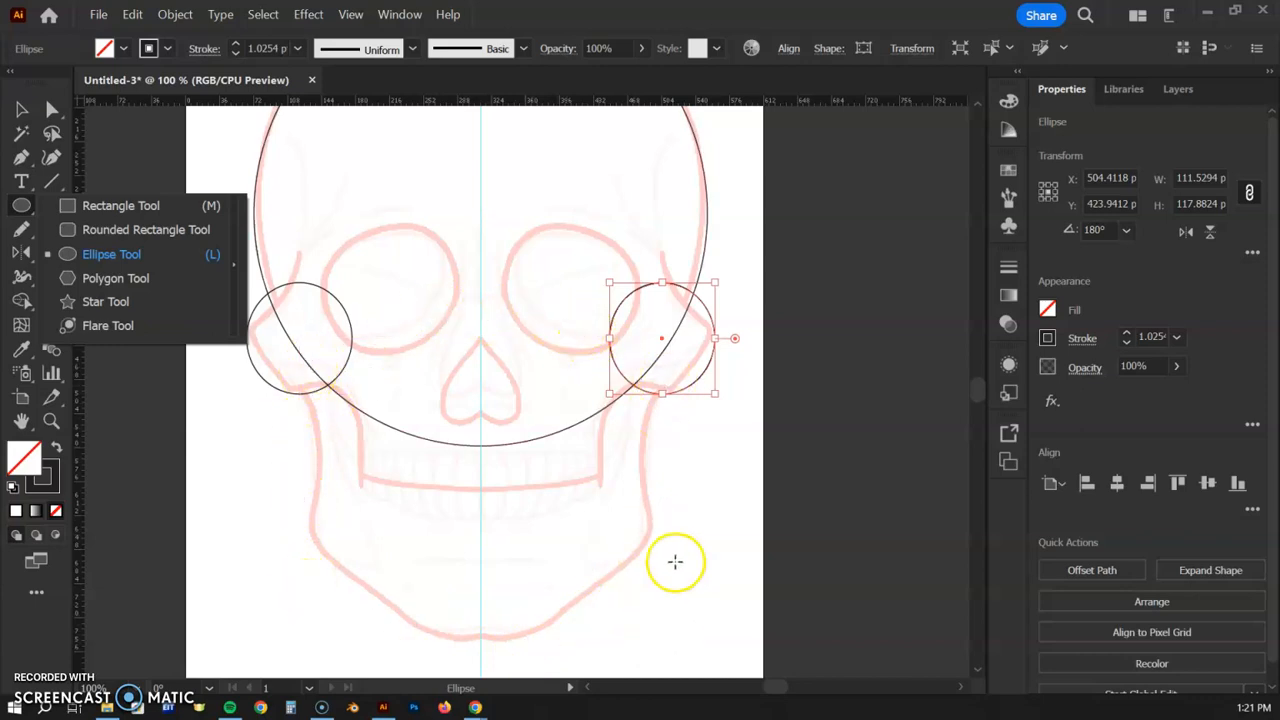
- Draw an 8-sided octagon and stretch it to about 364 × 400 pt over the jaw
left_click(90, 280)
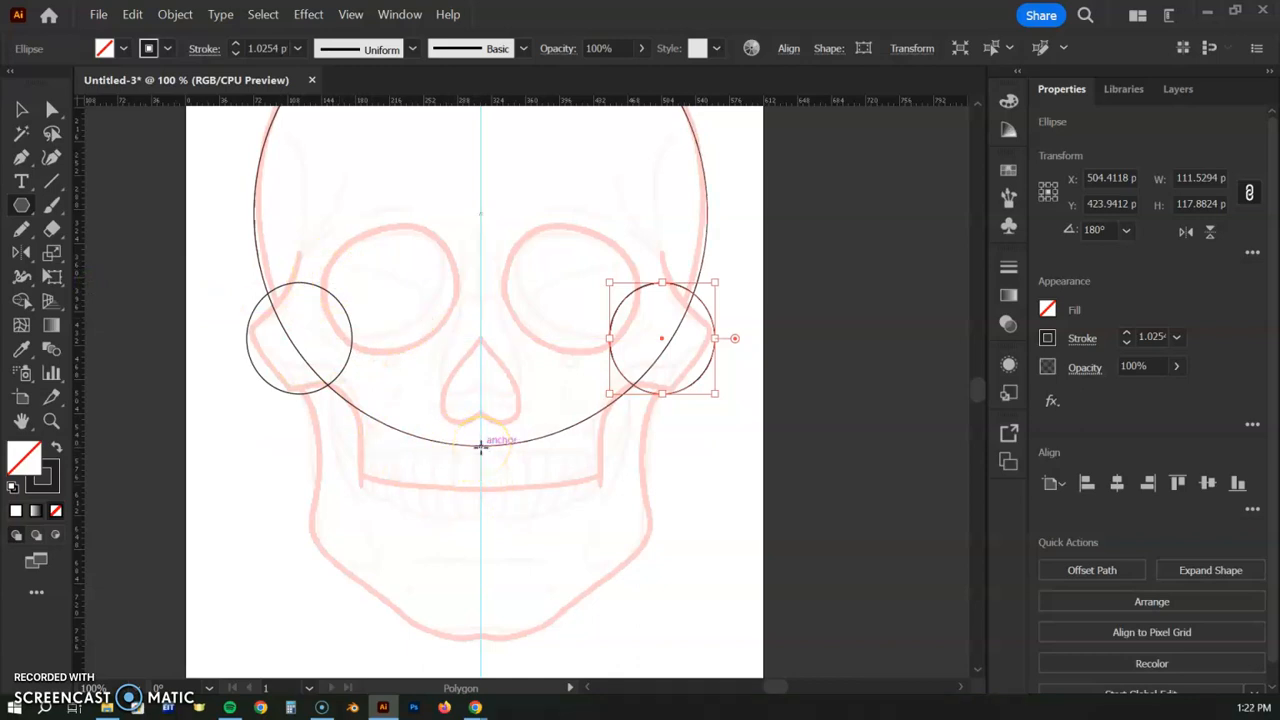
left_click(481, 448)
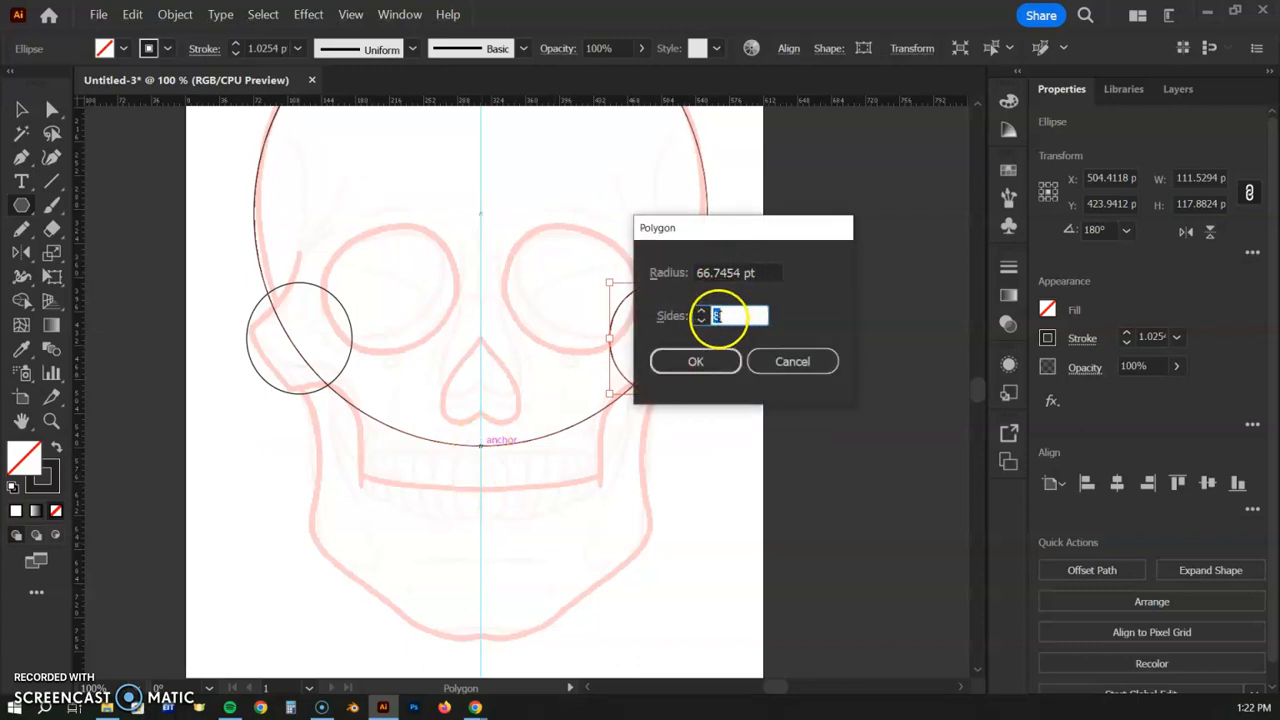
left_click(727, 362)
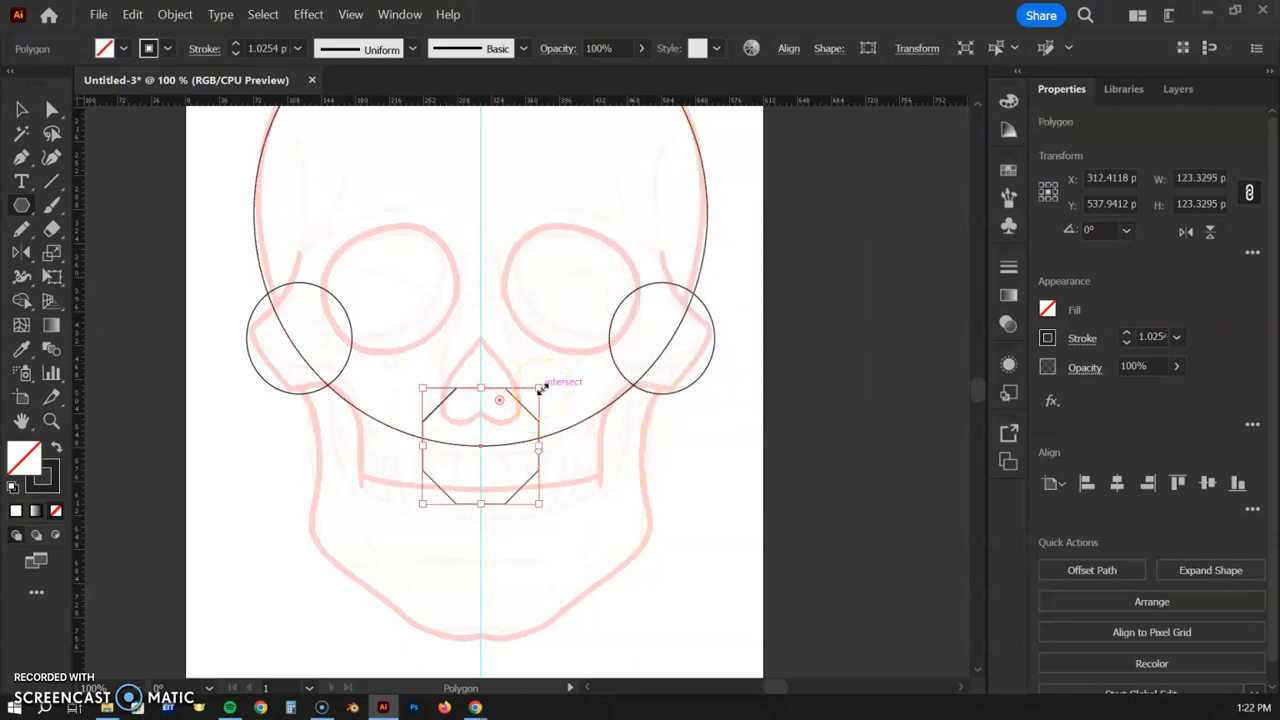
left_click_drag(540, 388, 652, 259)
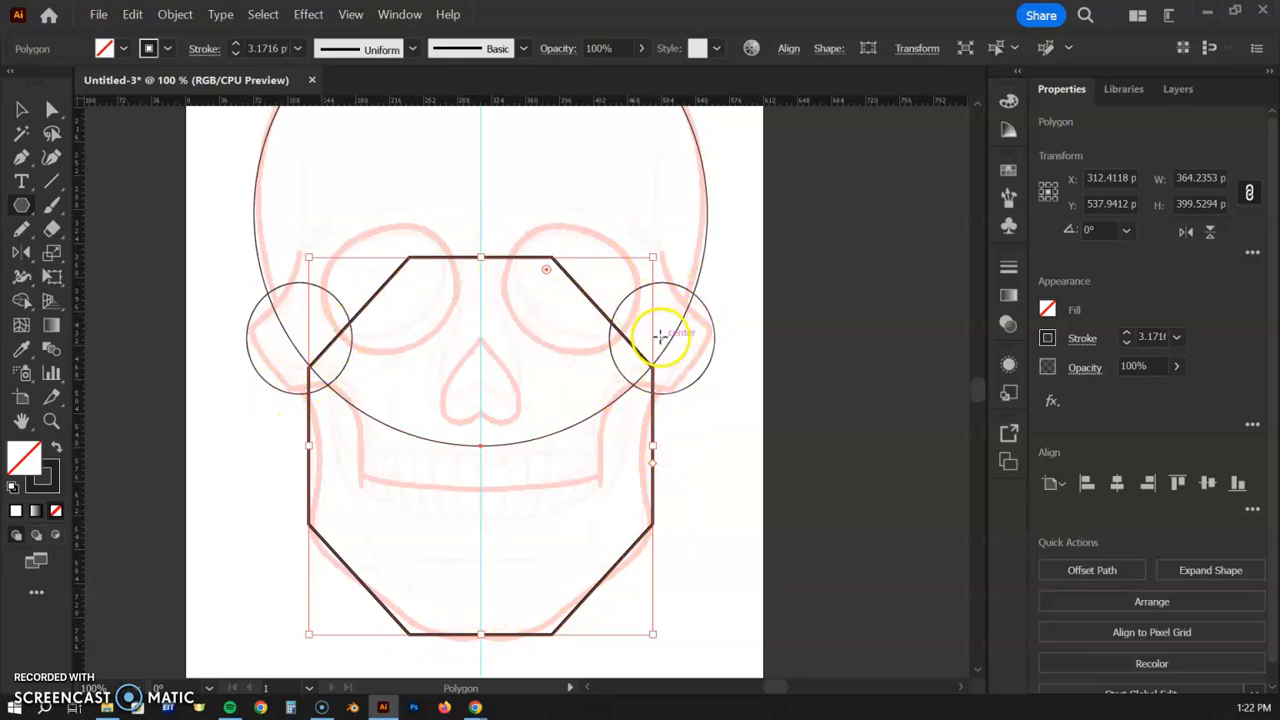
left_click(28, 118)
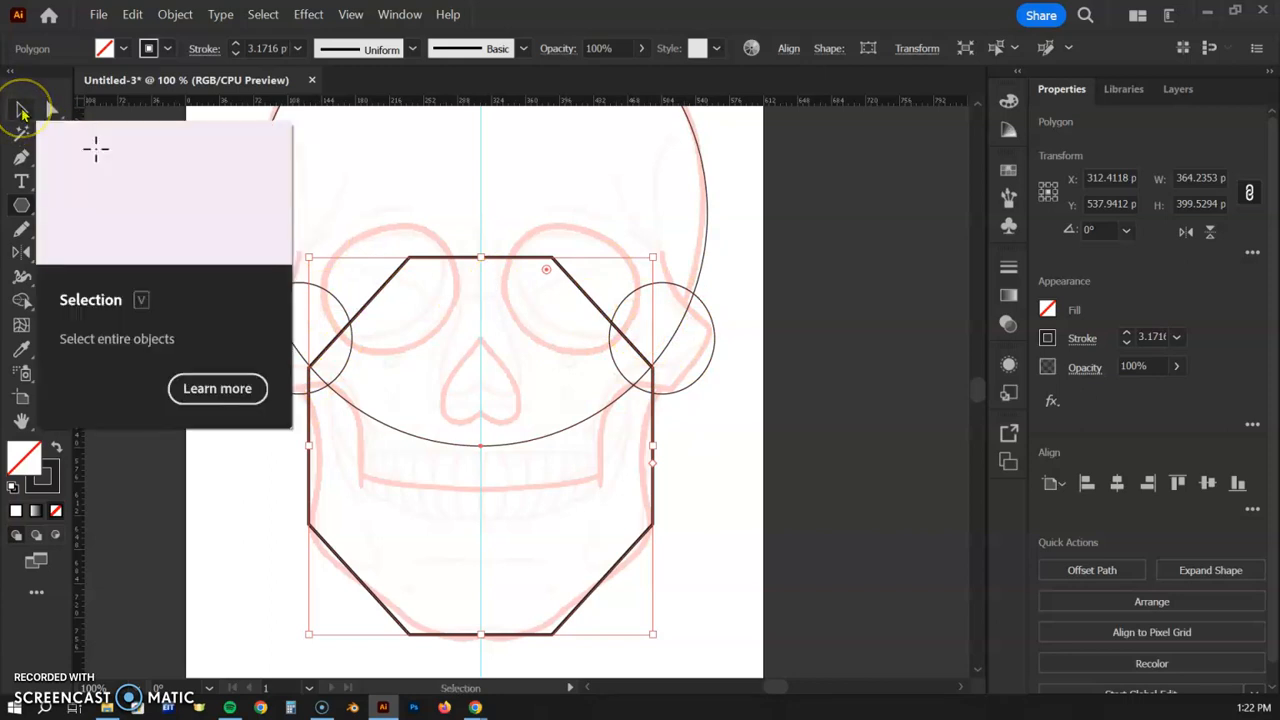
left_click(740, 232)
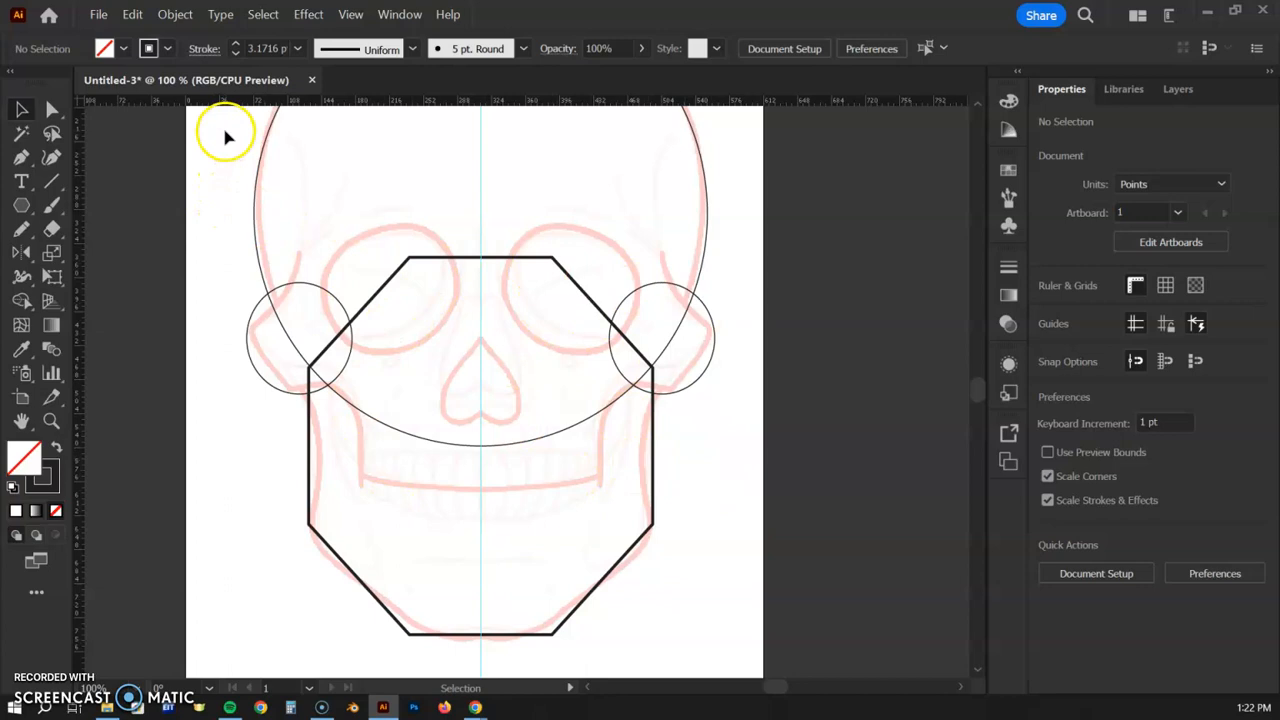
left_click_drag(288, 240, 724, 540)
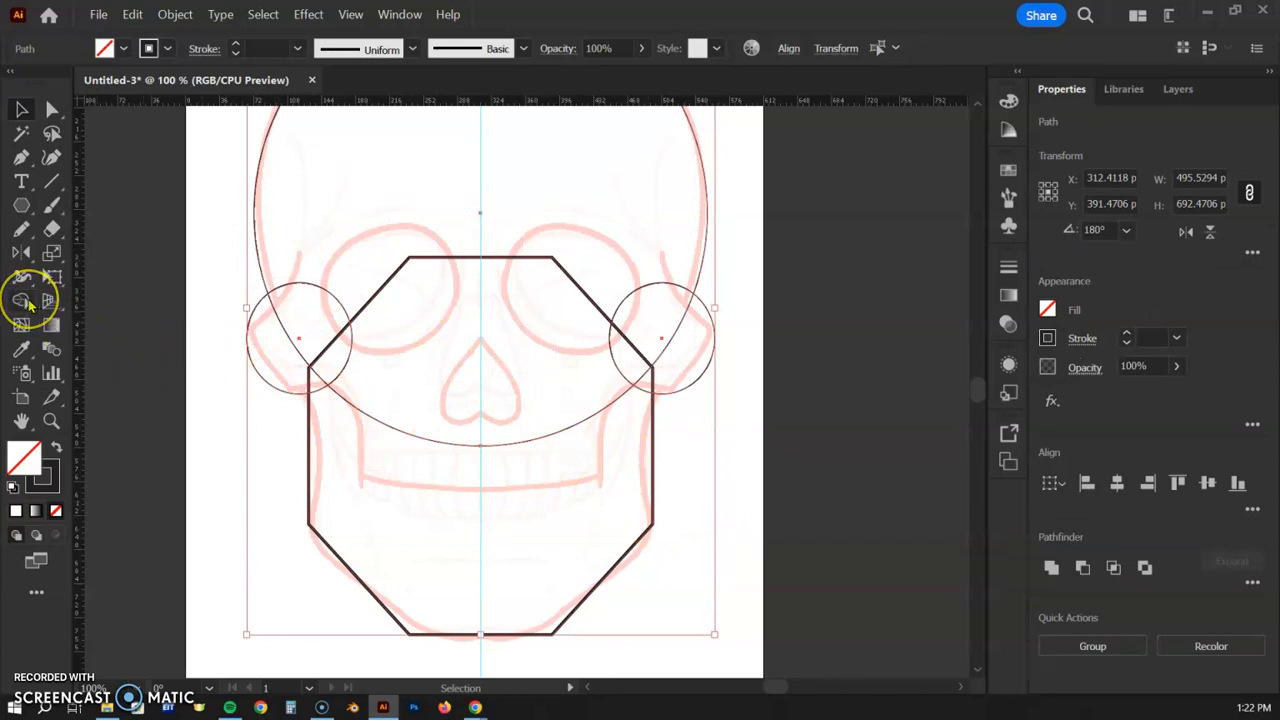
left_click(27, 306)
left_click_drag(325, 245, 266, 351)
left_click_drag(333, 298, 323, 409)
left_click_drag(511, 257, 520, 471)
mouse_move(594, 249)
left_mouse_down()
mouse_move(681, 368)
mouse_move(625, 363)
left_mouse_up()
mouse_move(602, 264)
left_mouse_down()
mouse_move(611, 393)
mouse_move(598, 412)
left_mouse_up()
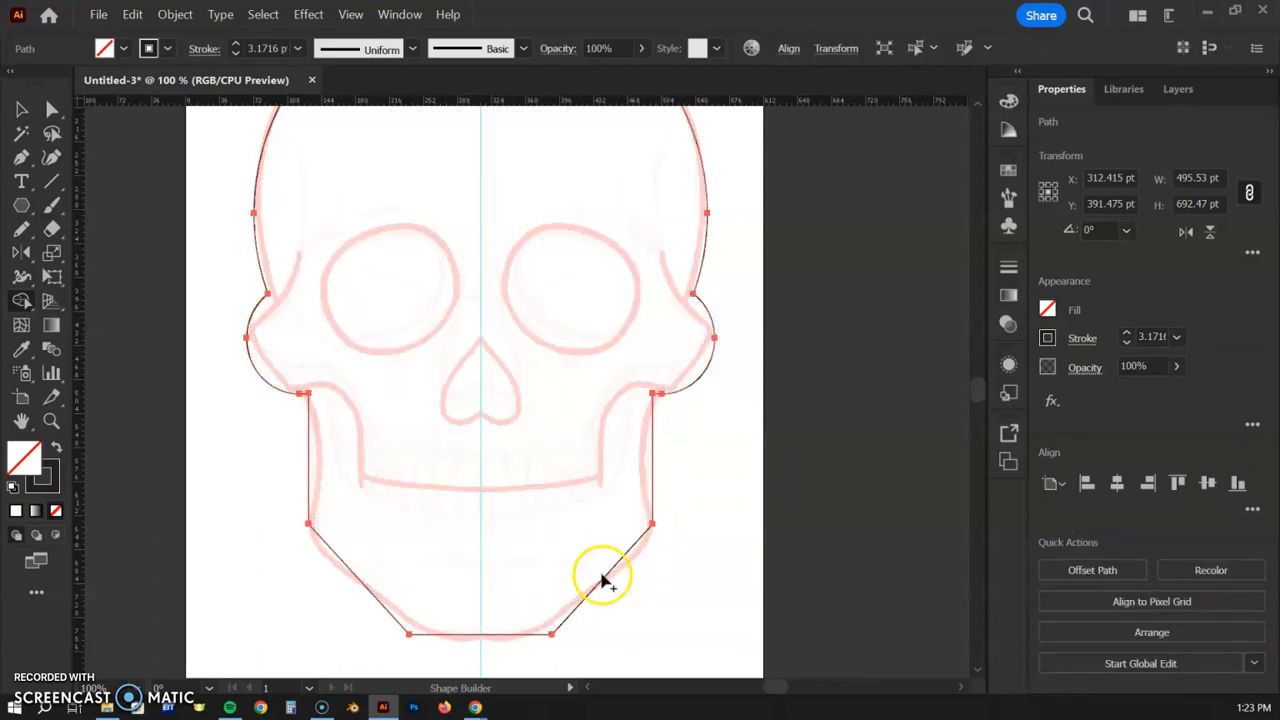
left_click(22, 110)
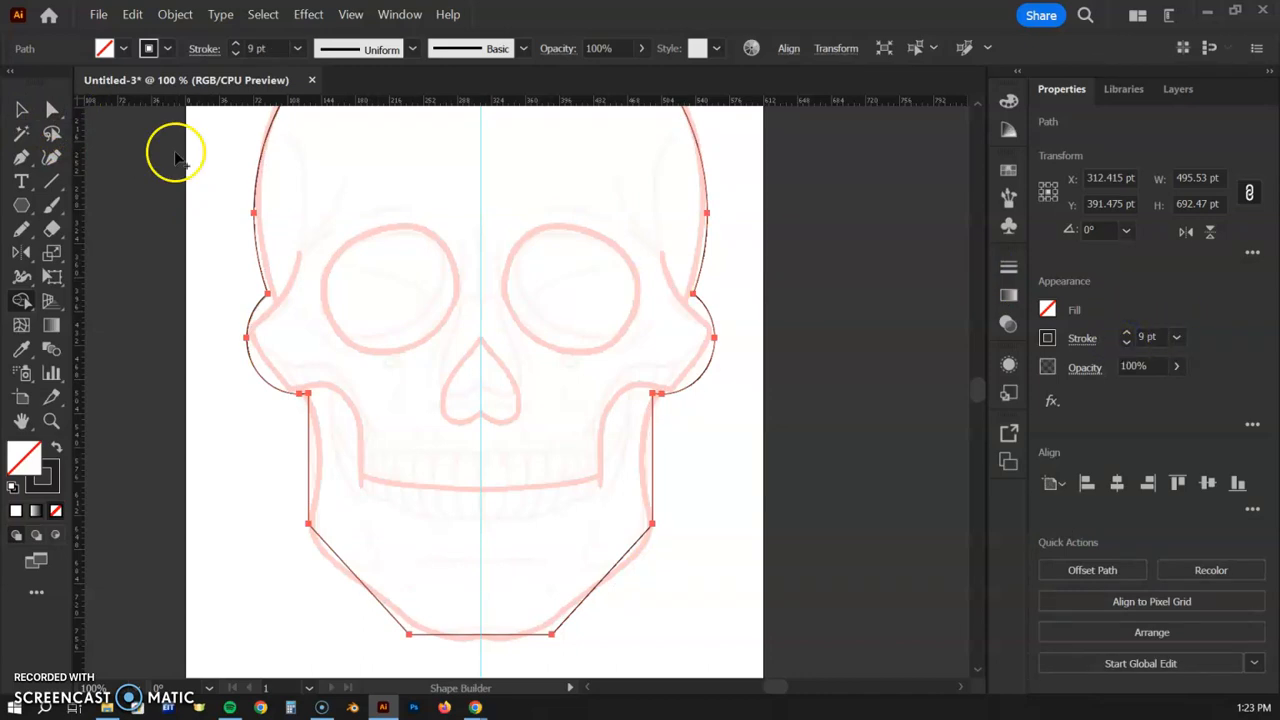
left_click(22, 110)
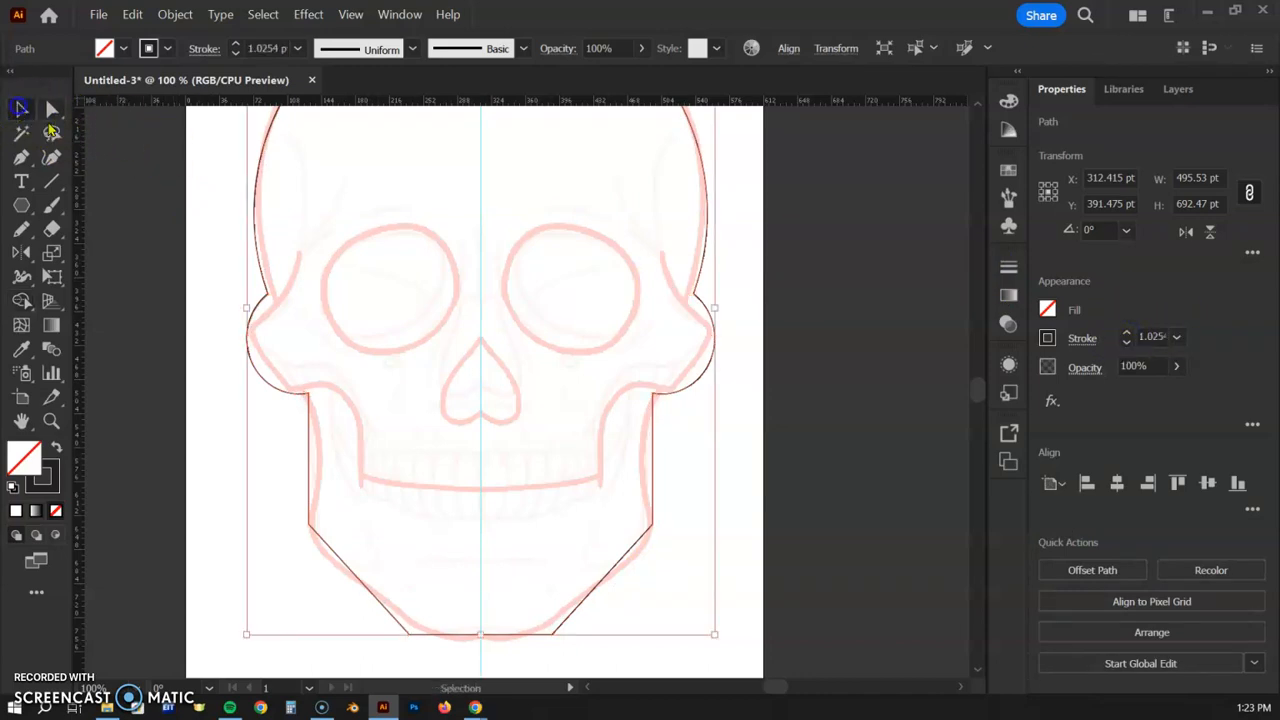
left_click(1128, 333)
left_click(1128, 333)
left_click(1128, 333)
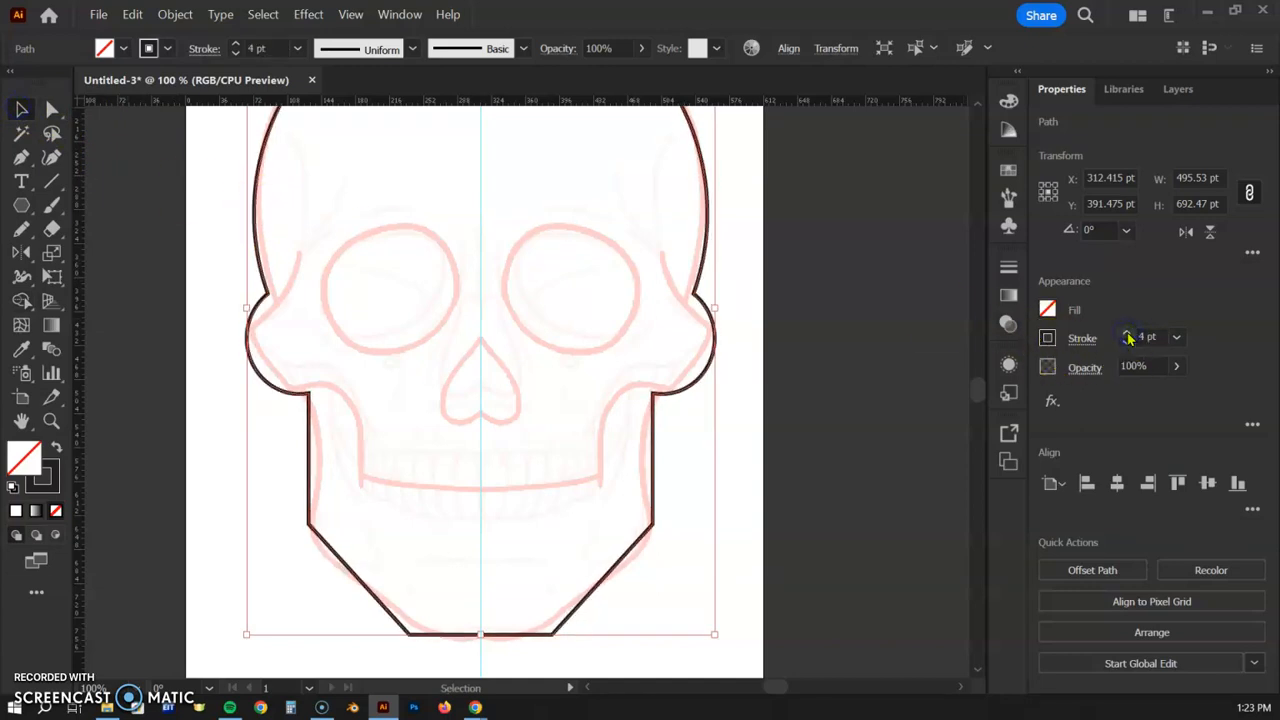
left_click(1128, 333)
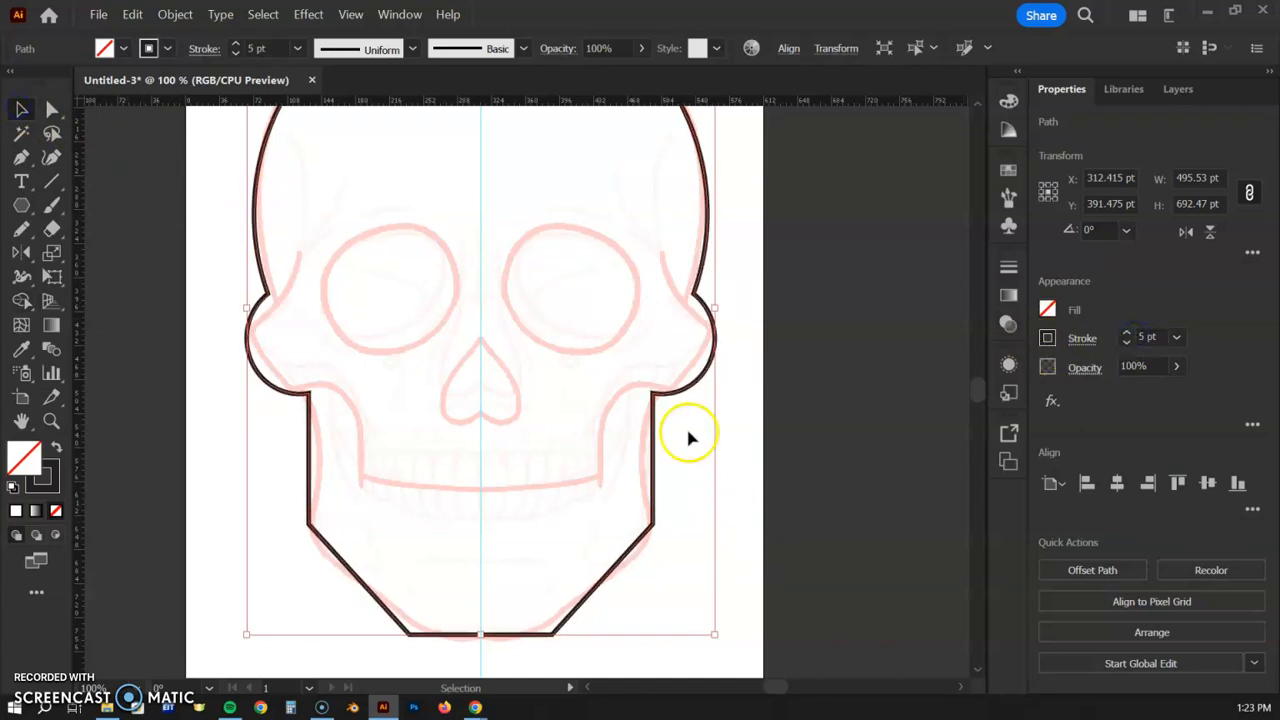
- Round the lower-left jaw corner of the outline by about 9.7 pt
left_click(45, 109)
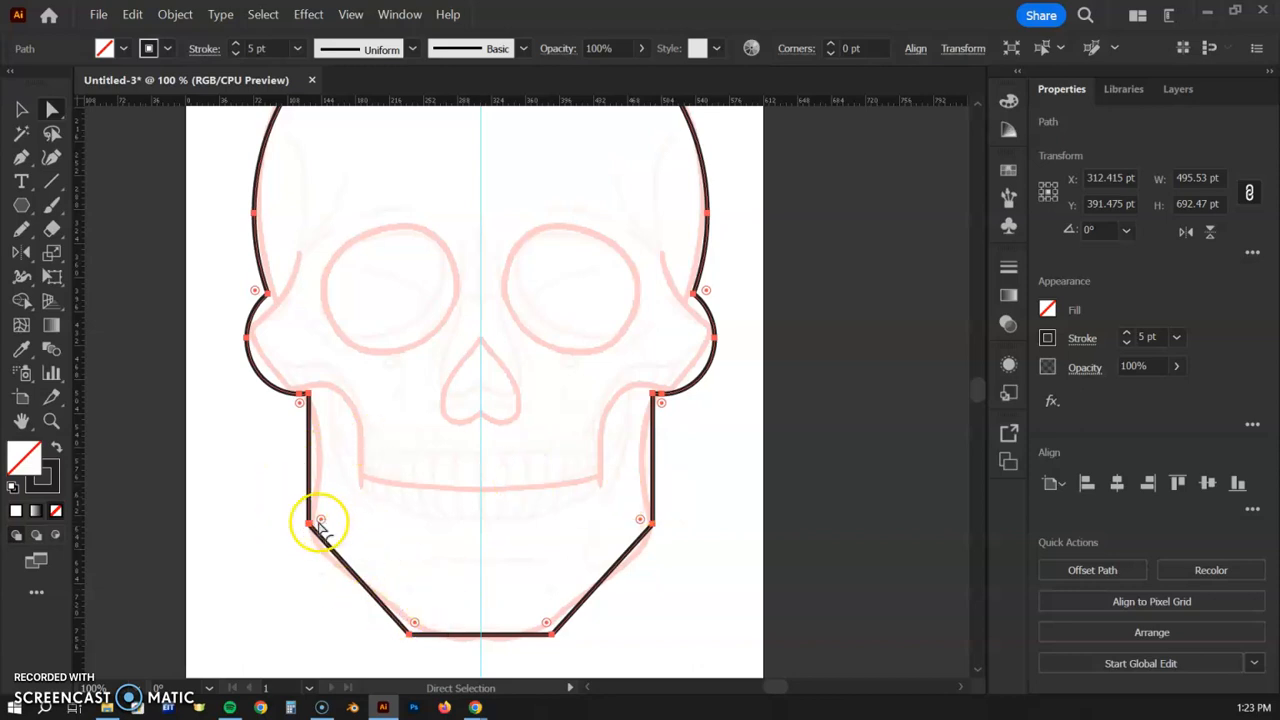
scroll(570, 455, "up", 2)
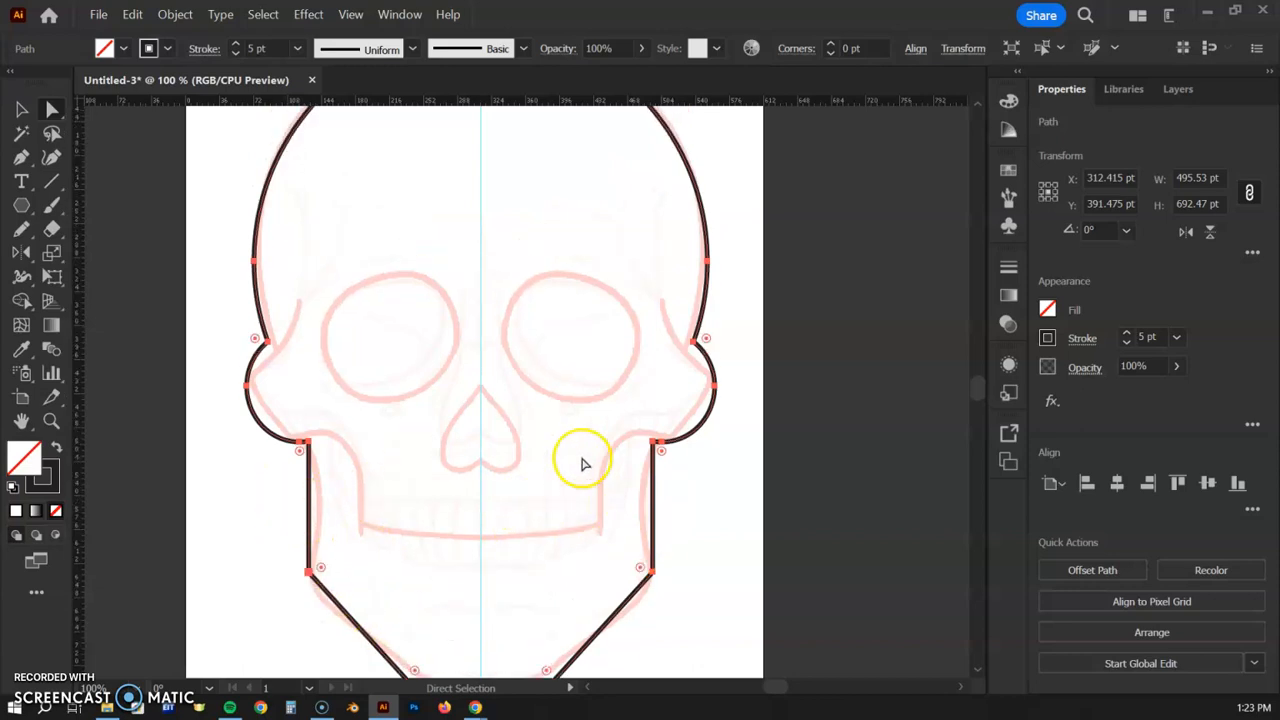
scroll(585, 463, "up", 2)
scroll(563, 437, "down", 3)
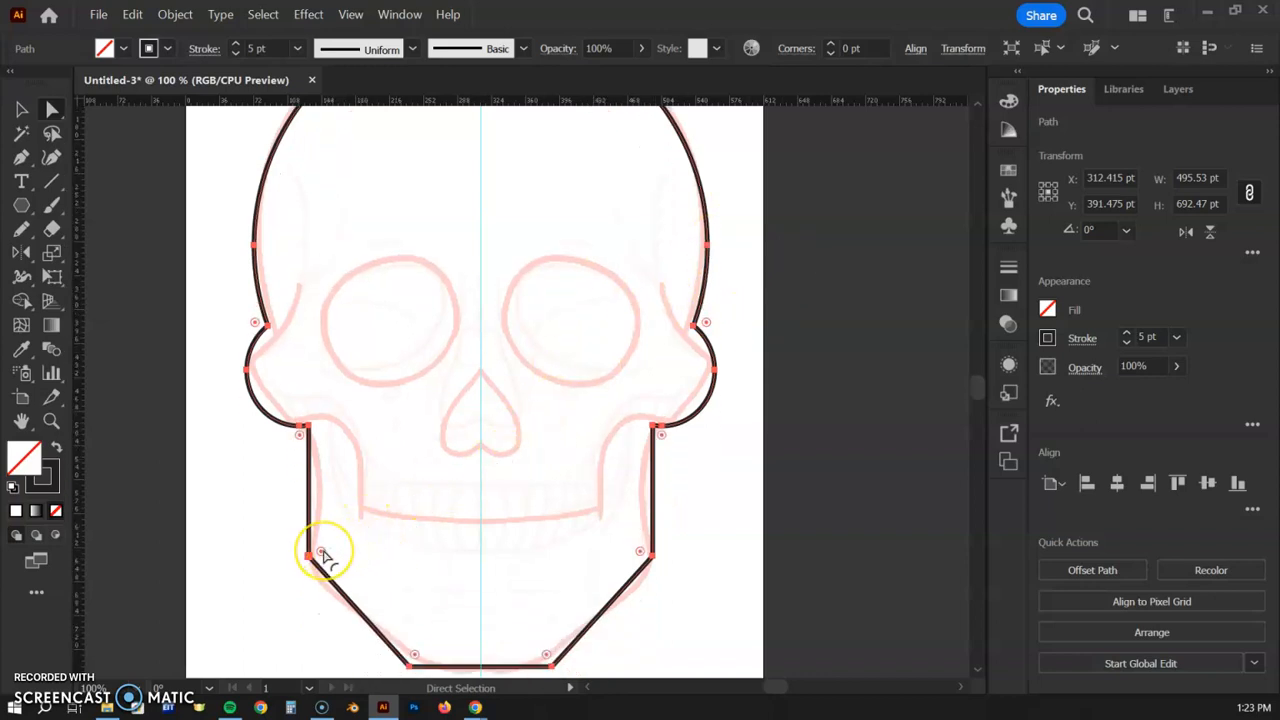
left_click_drag(323, 551, 449, 455)
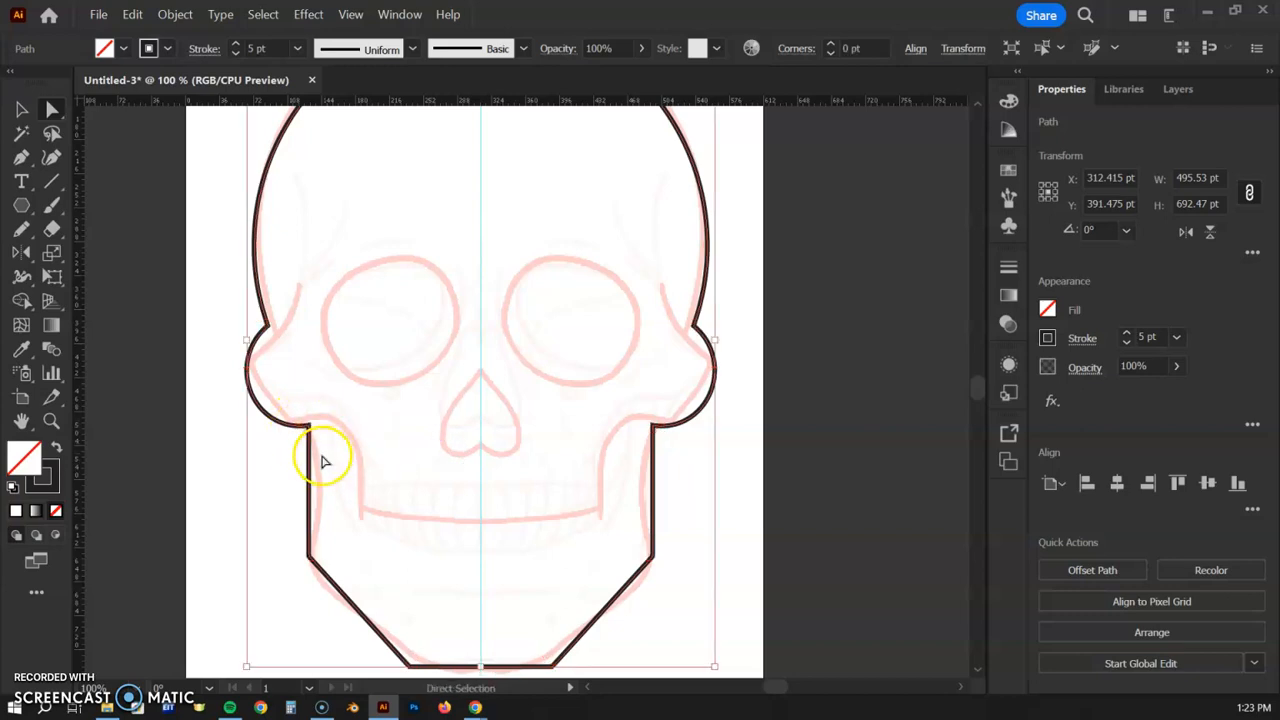
key("ctrl+plus")
key("ctrl+plus")
key("ctrl+plus")
left_click_drag(248, 561, 648, 248)
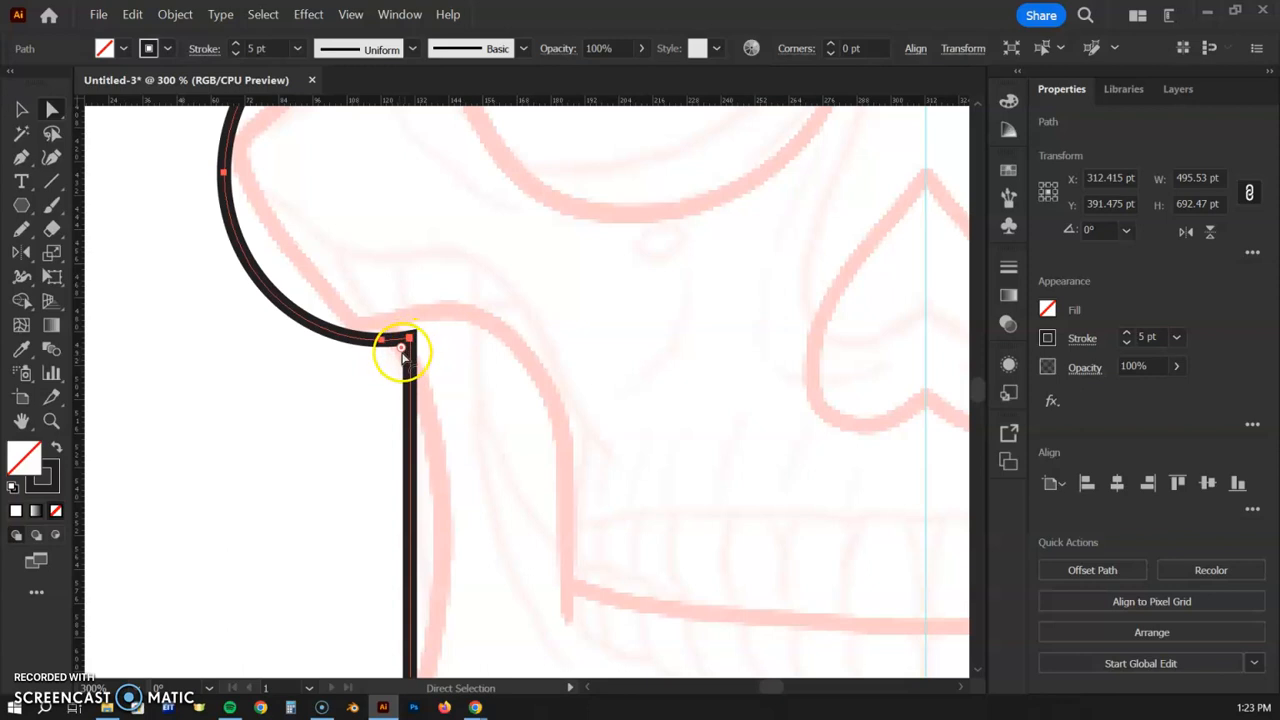
key("ctrl+minus")
key("ctrl+minus")
key("ctrl+minus")
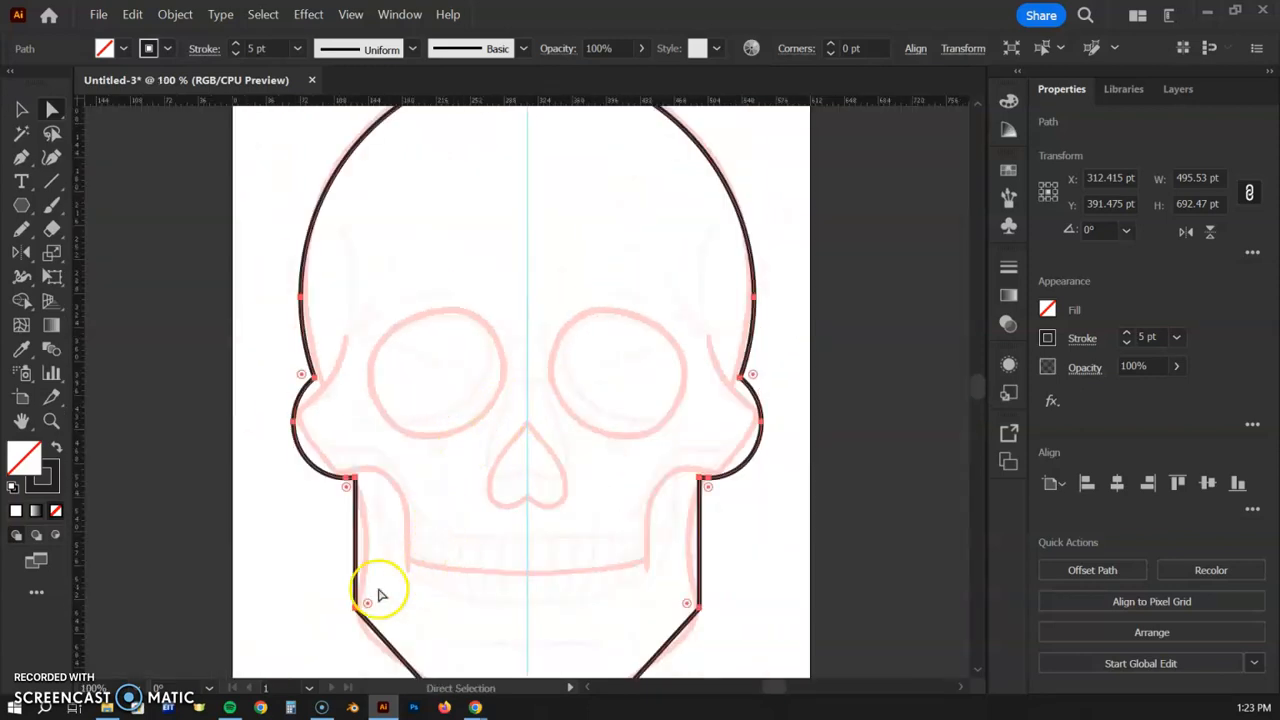
left_click_drag(368, 604, 446, 374)
- Select both lower jaw corner anchors and round them to about 109.88 pt into a curved chin
left_click(343, 486)
left_click(436, 487)
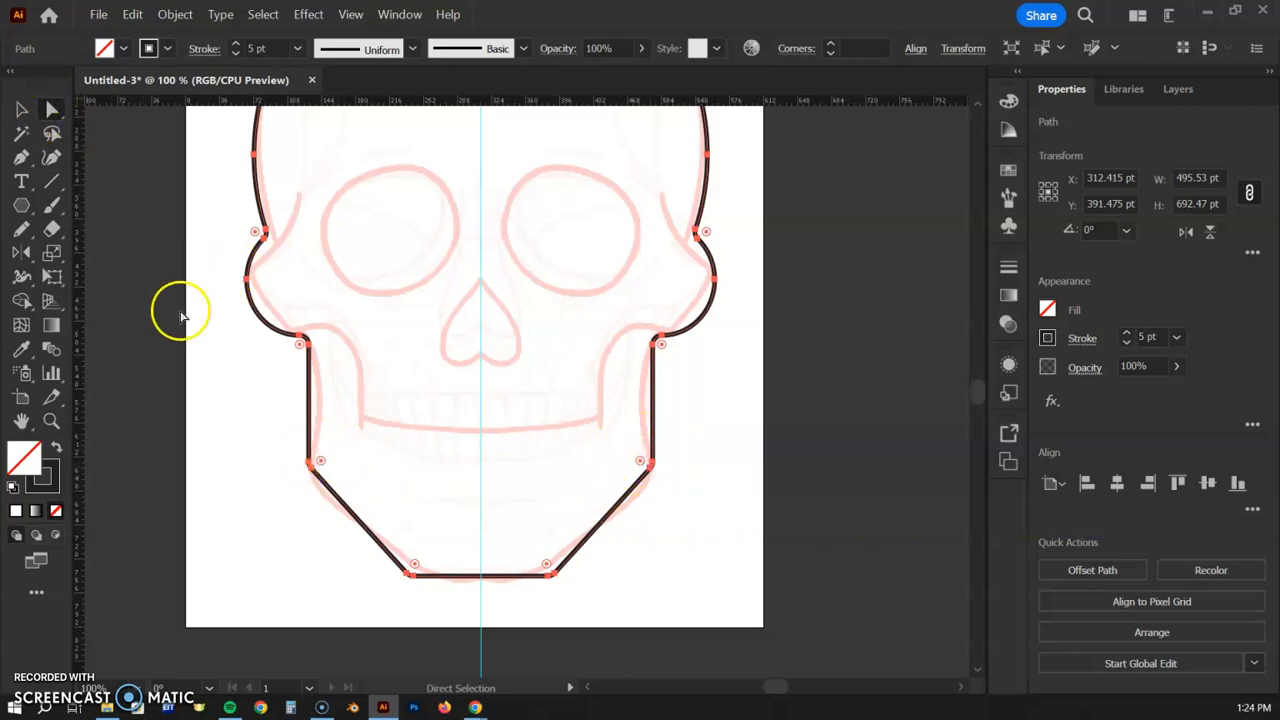
left_click(258, 416)
left_click_drag(355, 487, 698, 602)
mouse_move(416, 568)
left_mouse_down()
mouse_move(519, 390)
mouse_move(472, 481)
left_mouse_up()
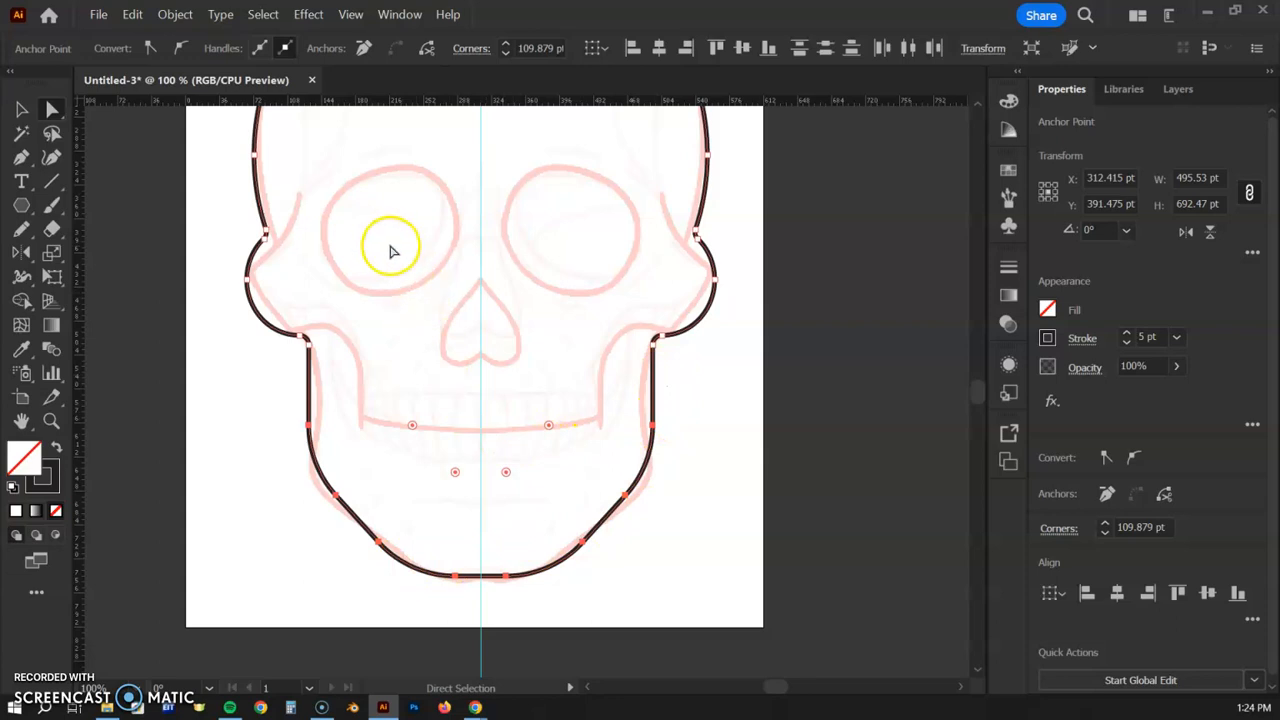
left_click(228, 215)
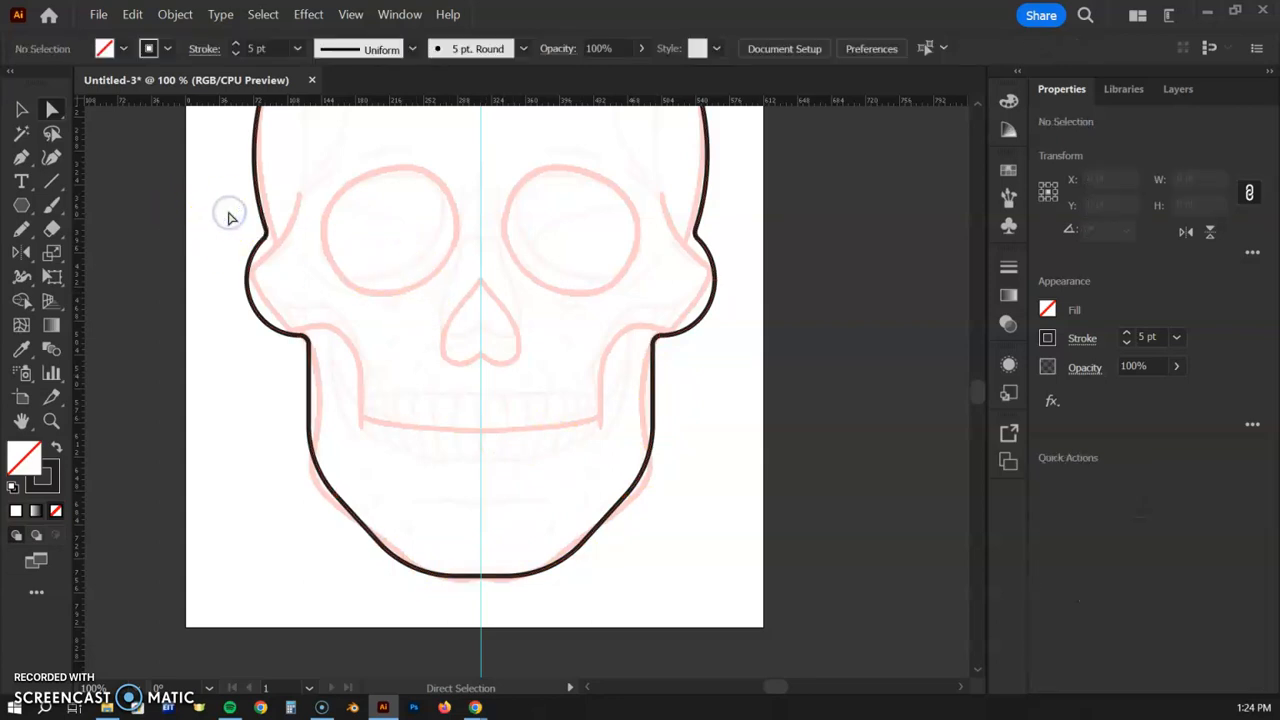
- Round both ear-to-head temple corners to about 34.533 pt
left_click_drag(282, 247, 282, 249)
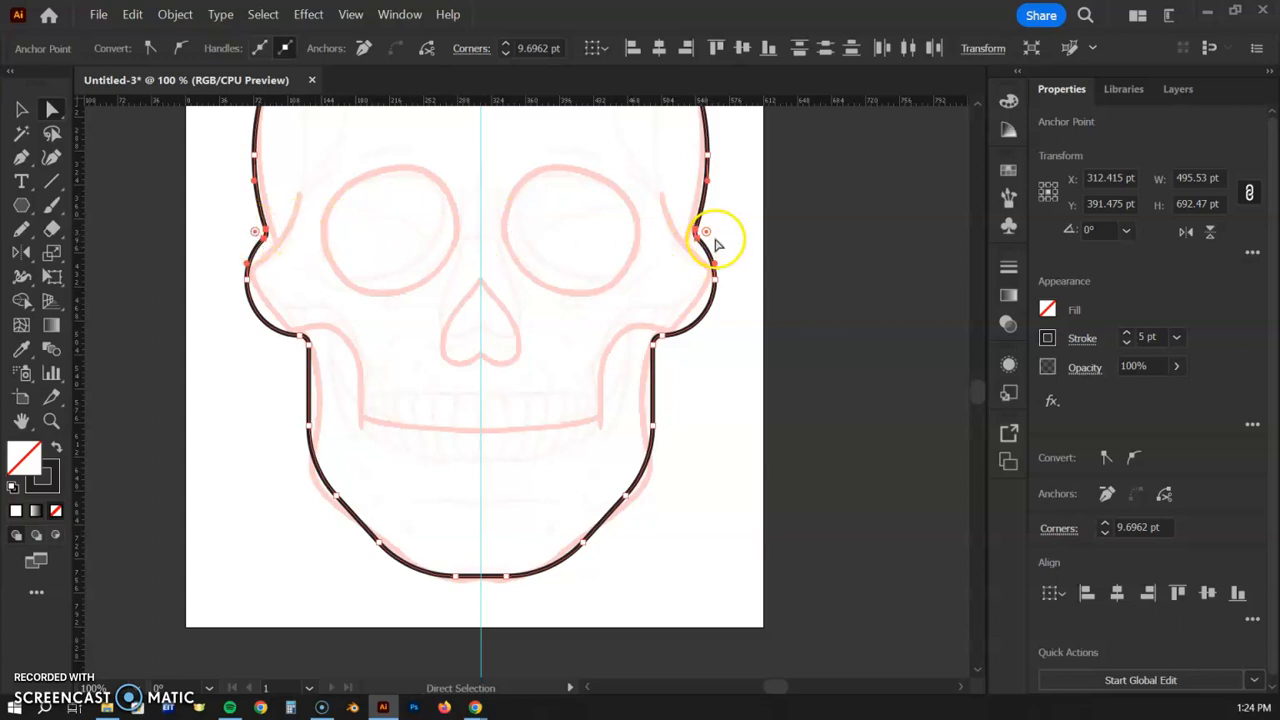
left_click_drag(705, 233, 731, 234)
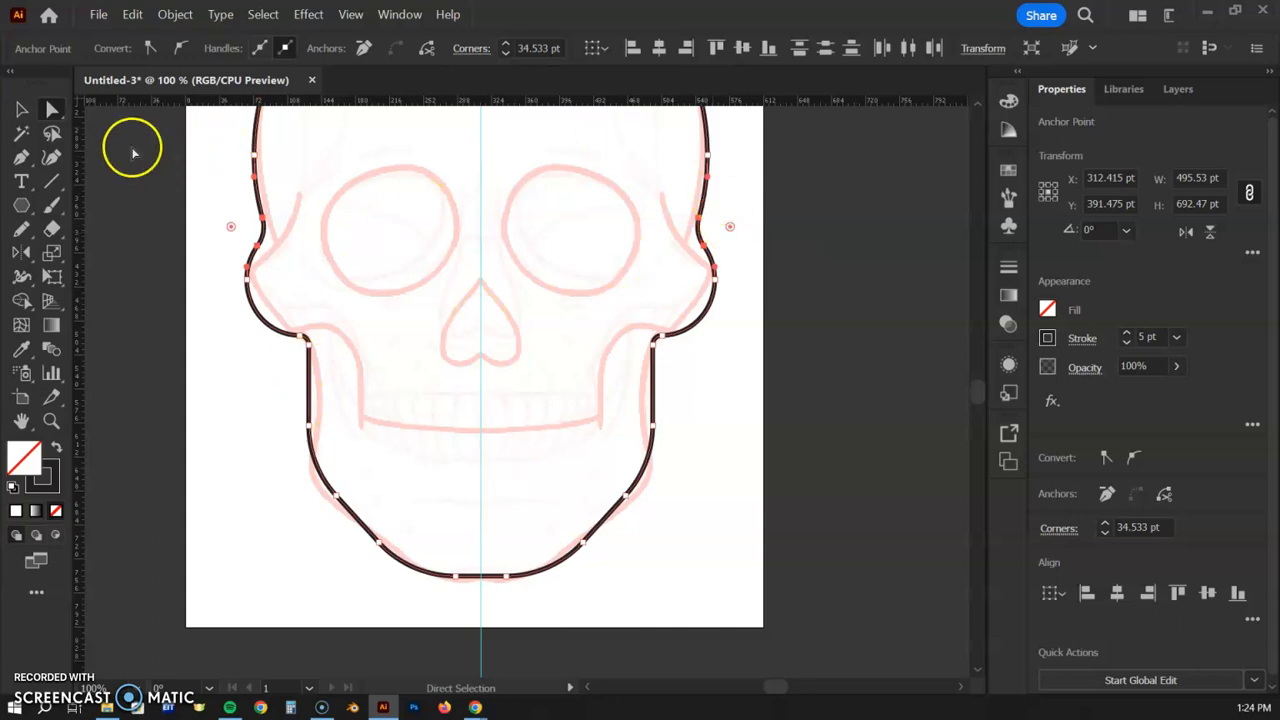
left_click(21, 110)
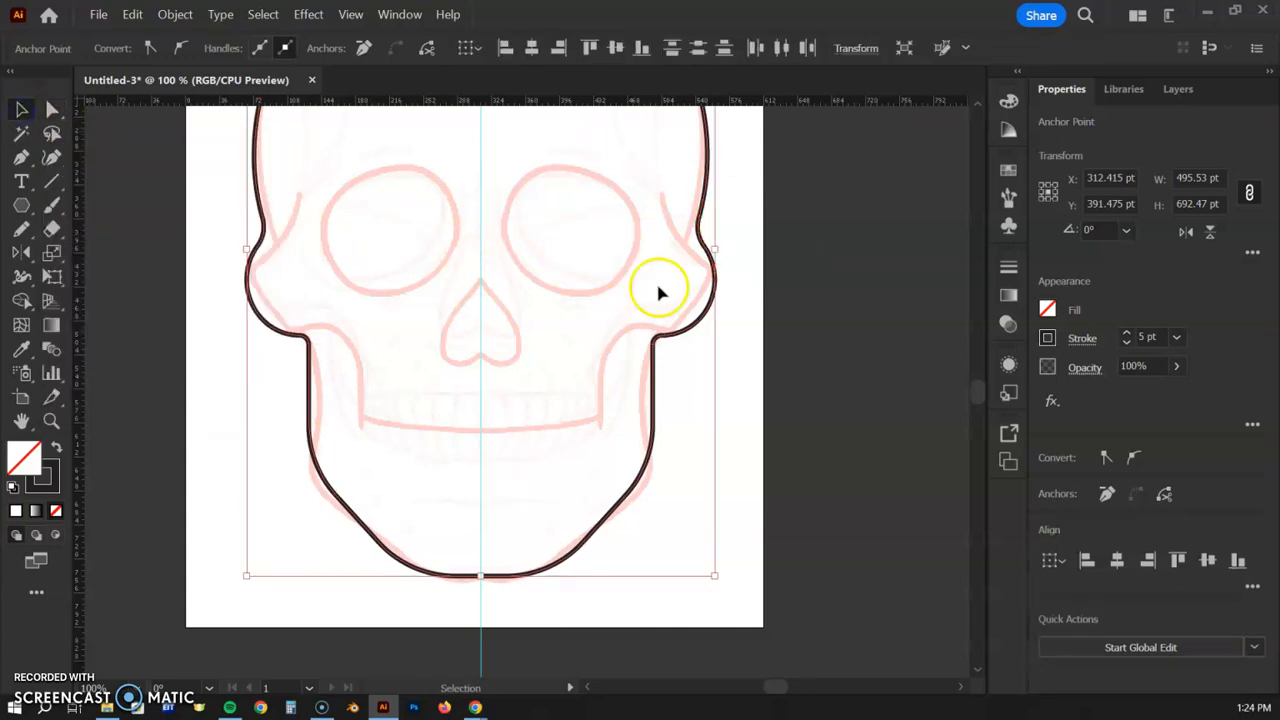
left_click(757, 366)
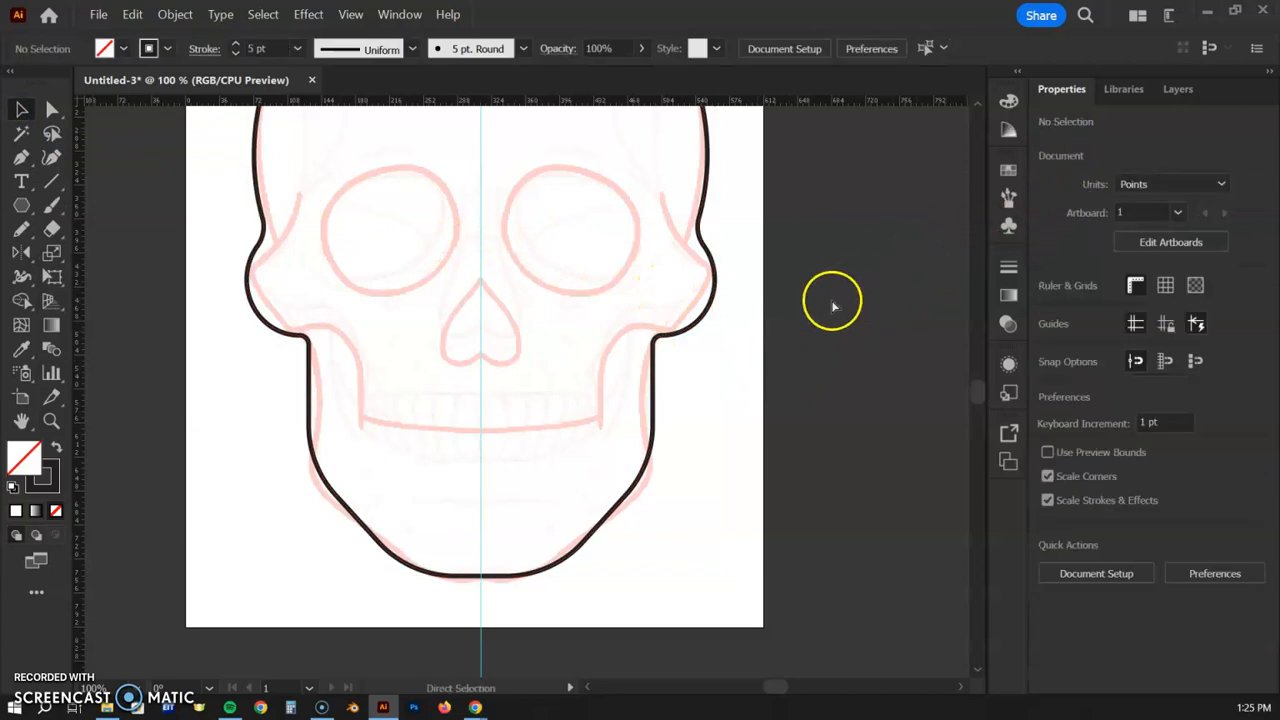
key("ctrl+minus")
left_click_drag(689, 291, 687, 362)
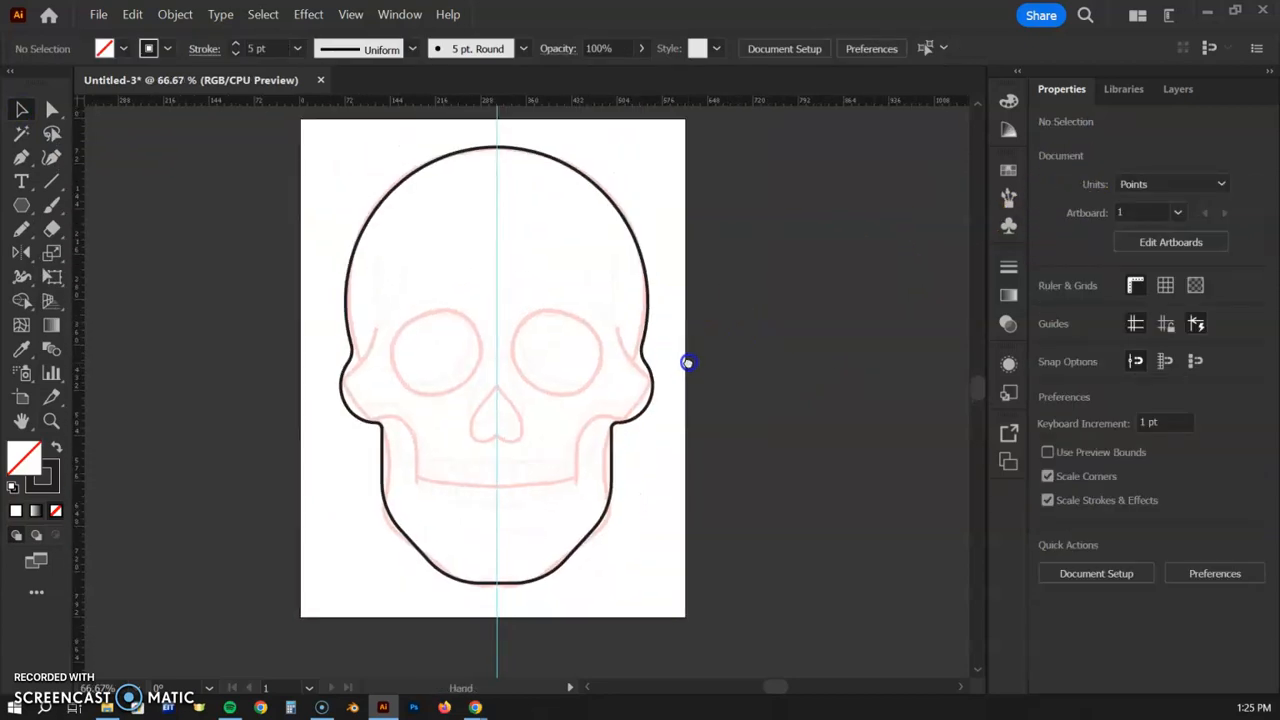
left_click(1179, 89)
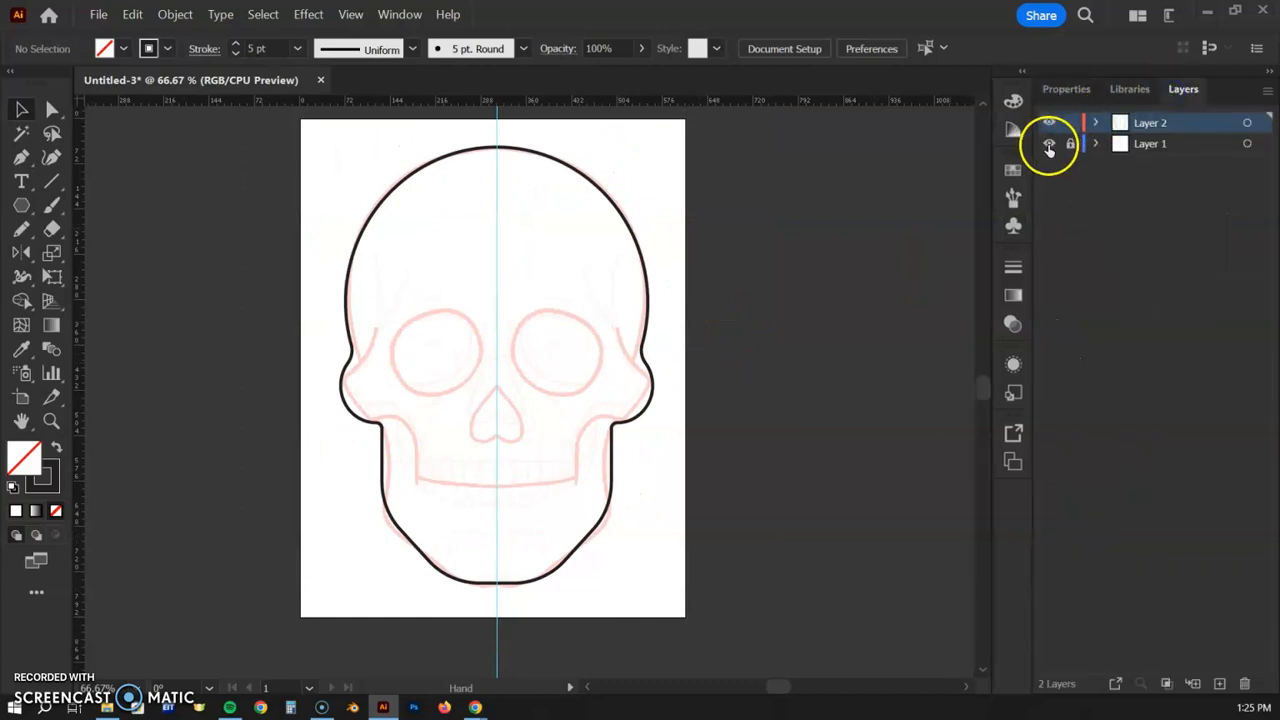
left_click(1049, 144)
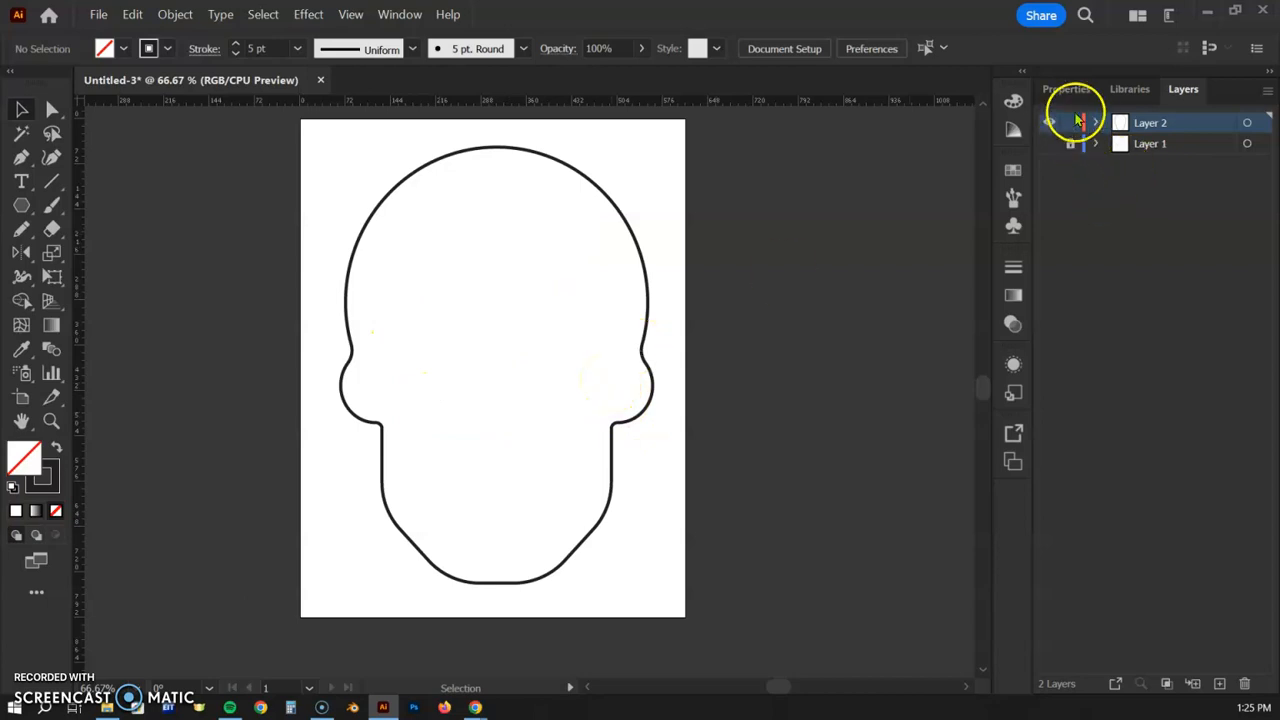
left_click(1049, 143)
left_click(1063, 90)
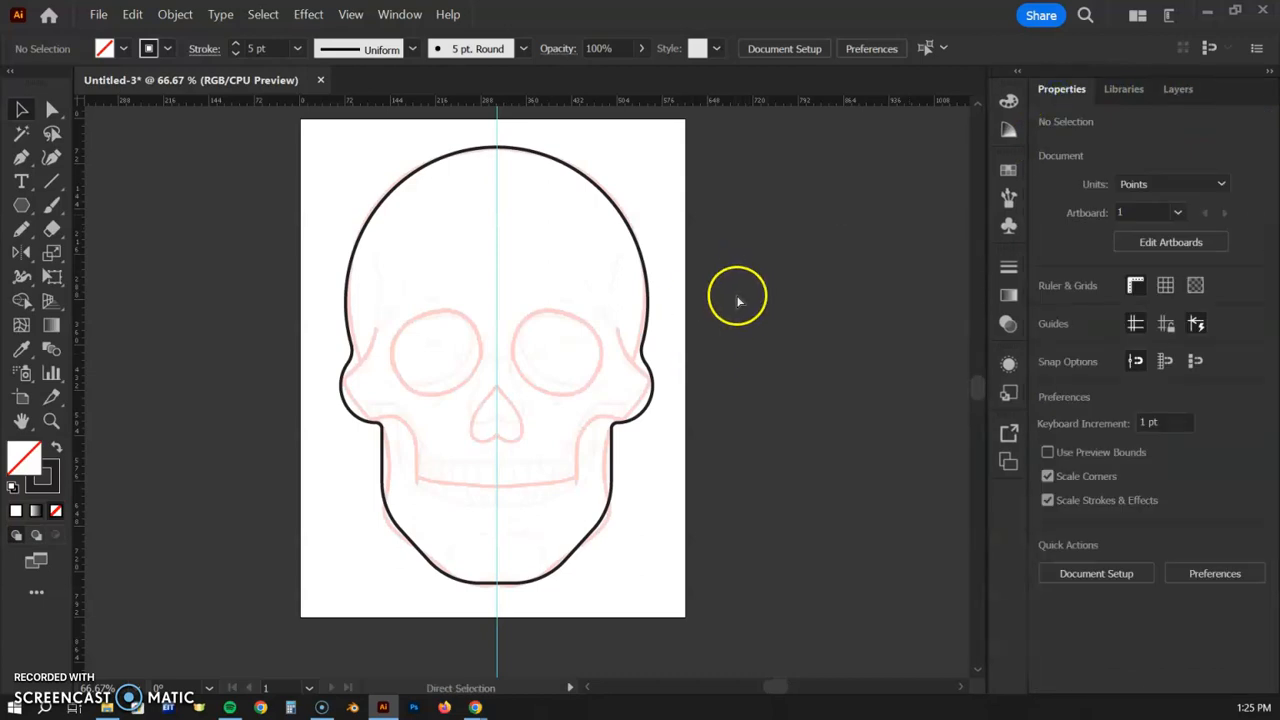
- Undo back through the corner rounding and merge to the separate circles stage
key("ctrl+a")
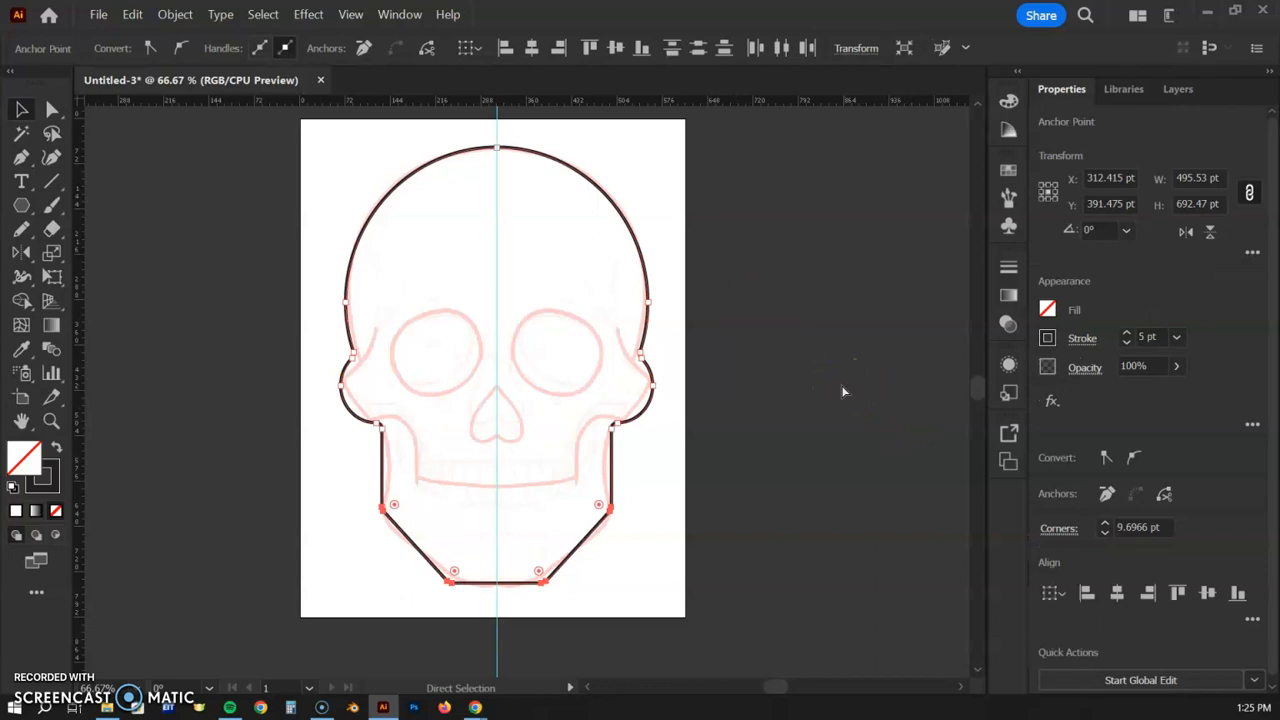
key("ctrl+z")
key("ctrl+z")
key("ctrl+z")
key("ctrl+z")
key("ctrl+z")
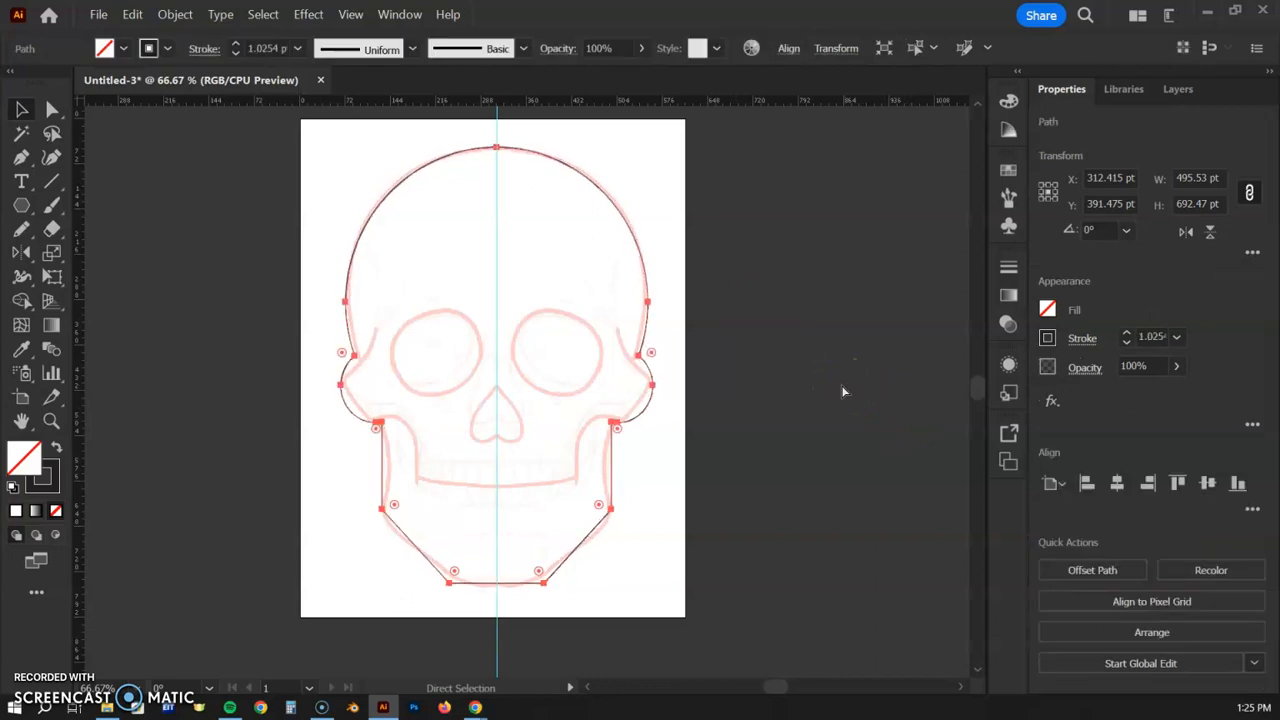
key("ctrl+z")
key("ctrl+z")
key("ctrl+z")
key("ctrl+z")
key("ctrl+z")
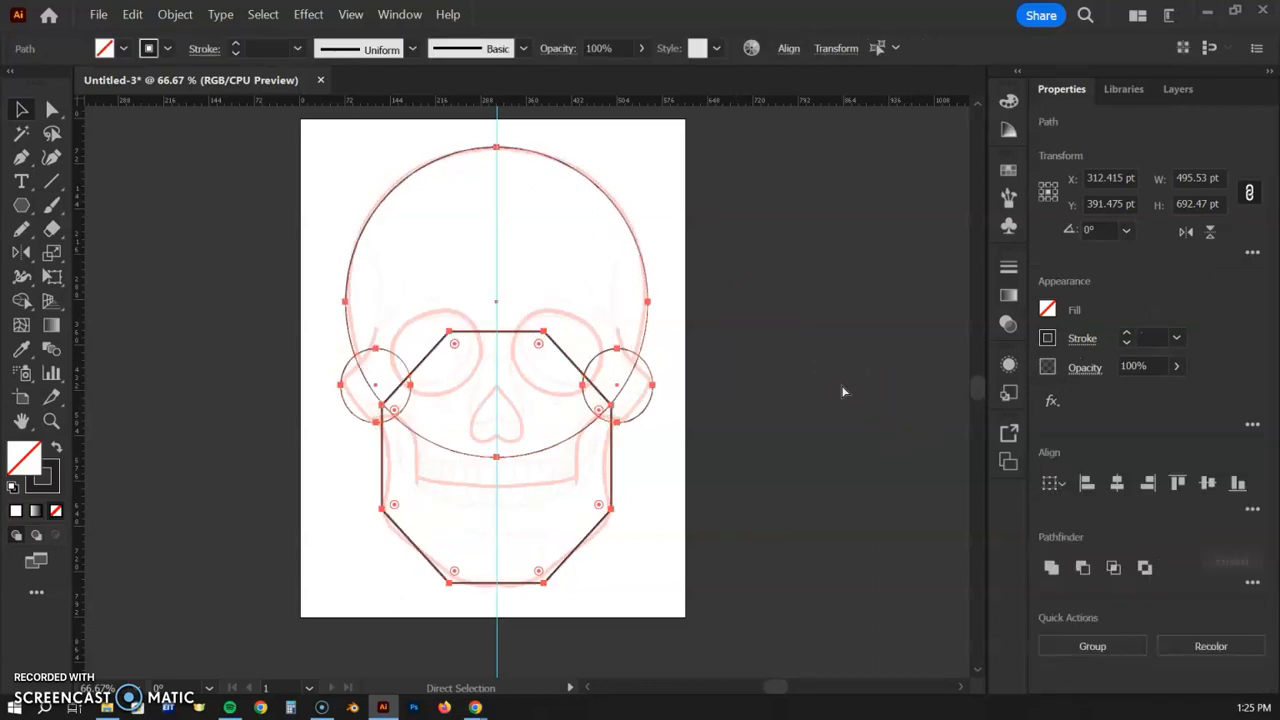
key("ctrl+z")
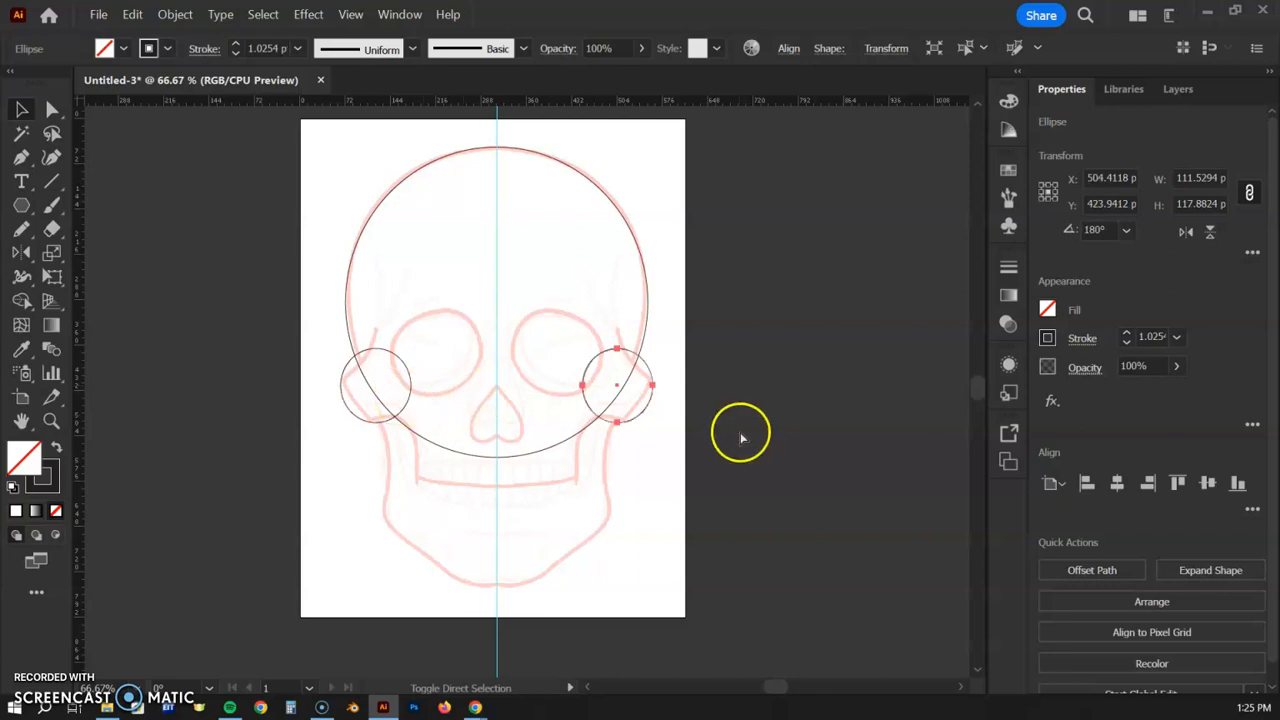
- Redo the octagon, merge and ear-junction rounding to restore the finished outline
key("ctrl+shift+z")
key("ctrl+shift+z")
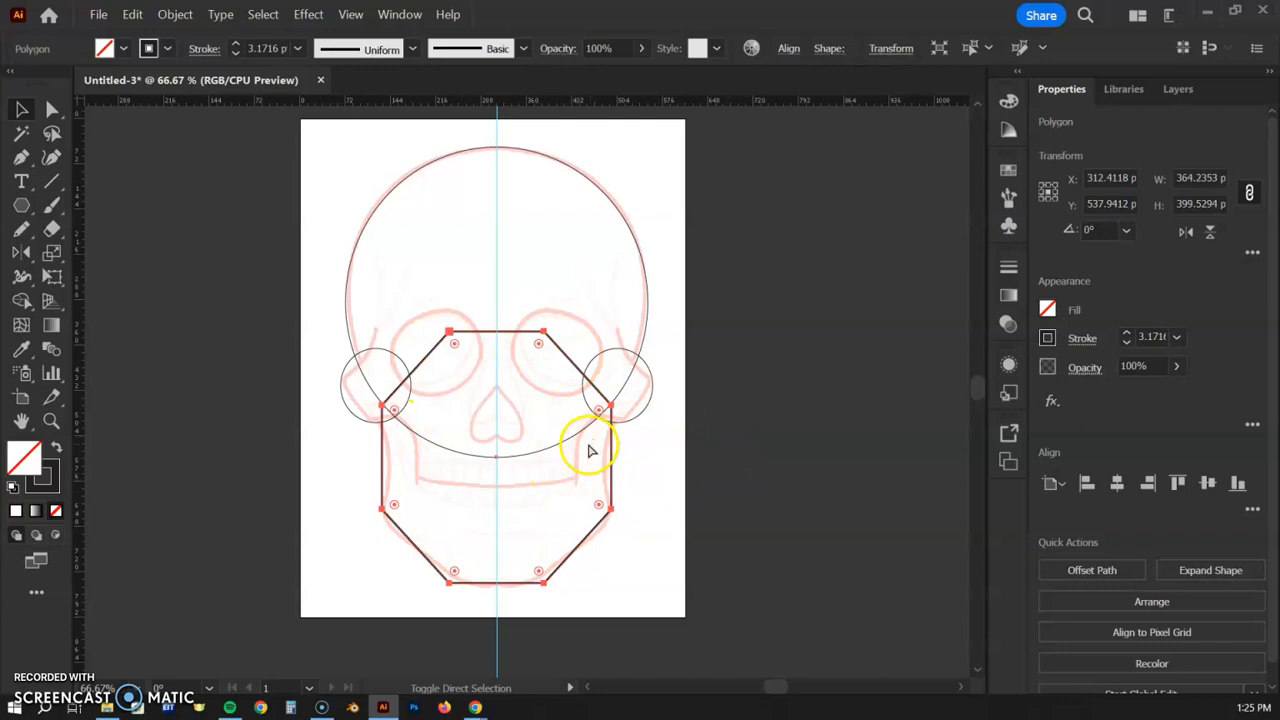
key("ctrl+a")
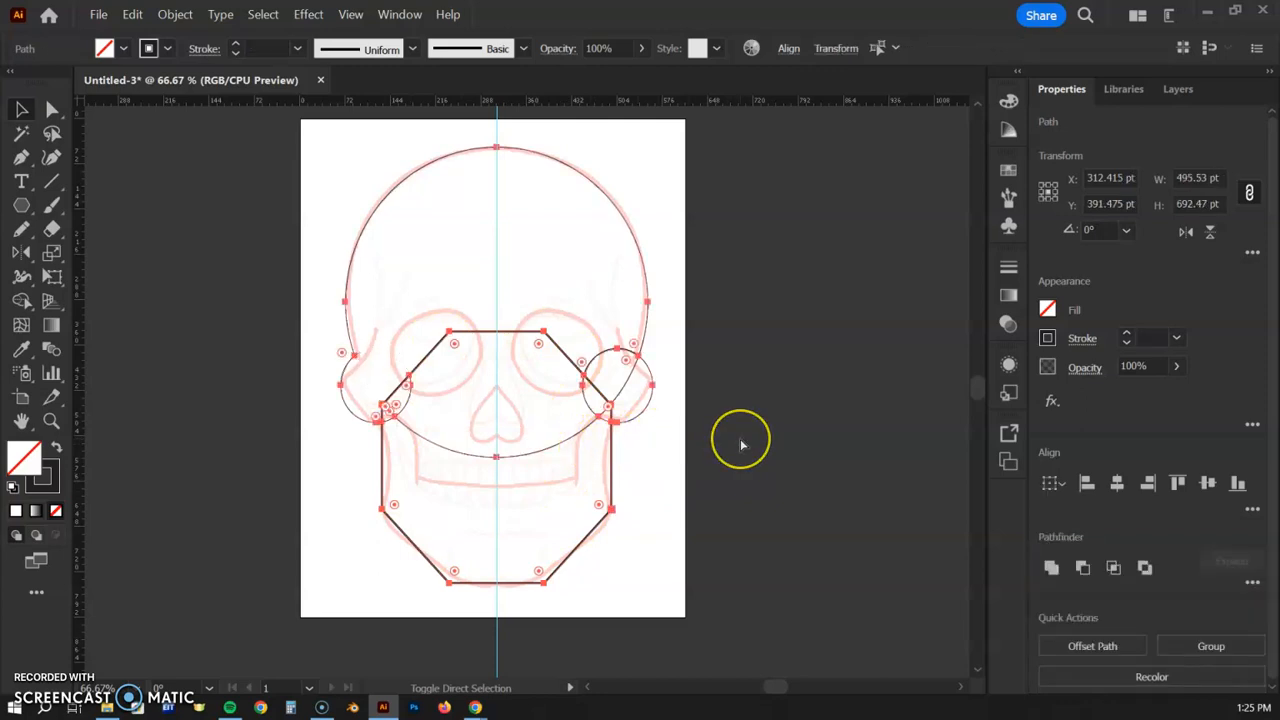
key("ctrl+shift+z")
key("ctrl+shift+z")
key("ctrl+shift+z")
key("ctrl+shift+z")
key("ctrl+shift+z")
key("ctrl+shift+z")
key("ctrl+shift+z")
key("ctrl+shift+z")
key("ctrl+shift+z")
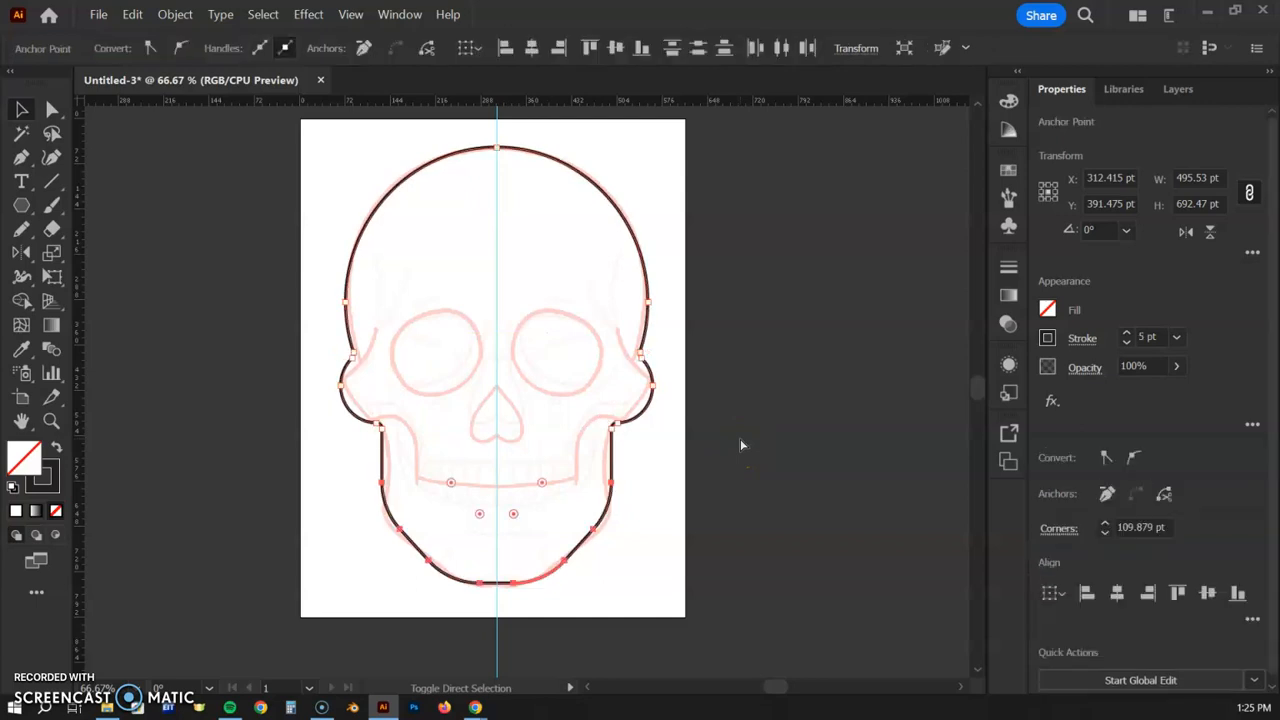
key("ctrl+shift+z")
key("ctrl+shift+z")
key("ctrl+shift+z")
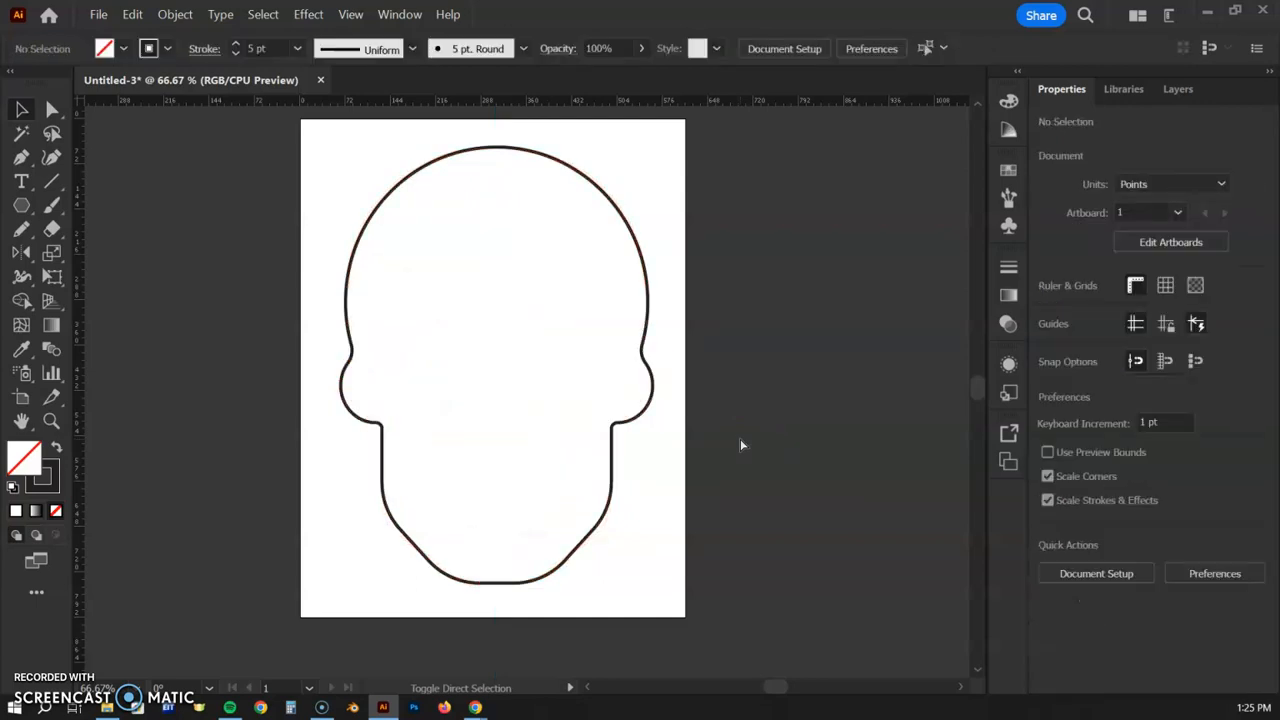
key("v")
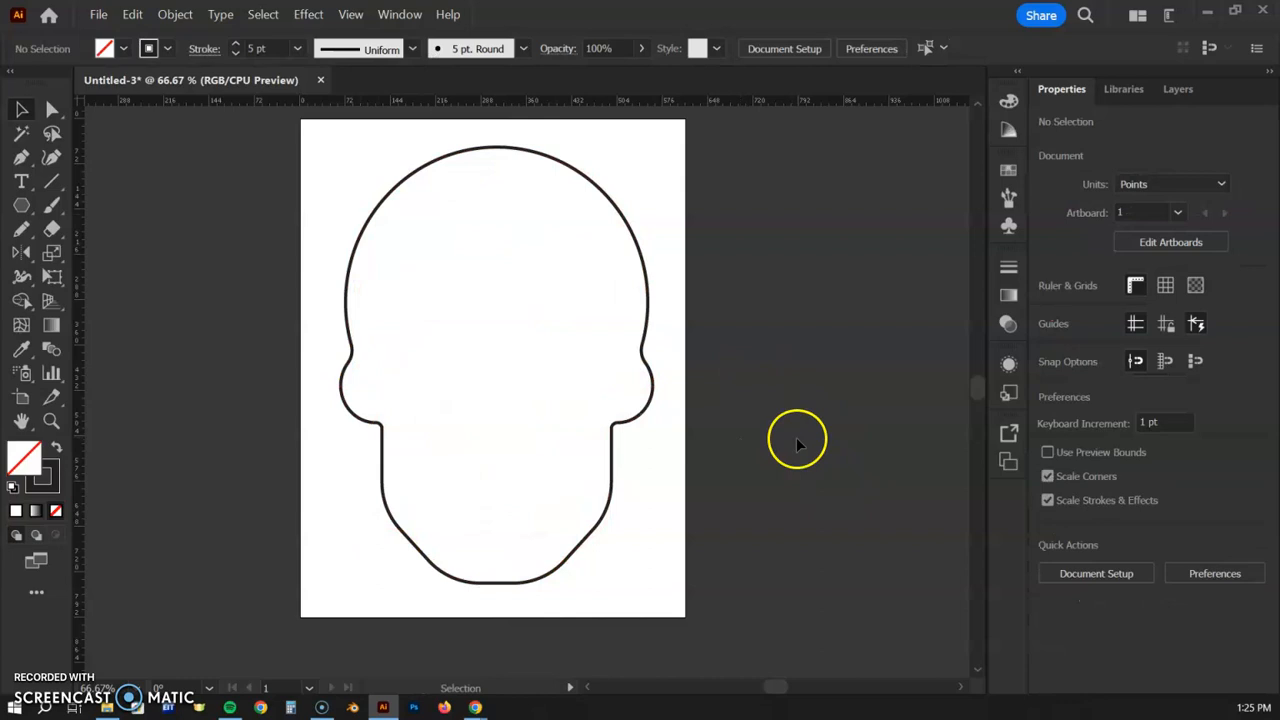